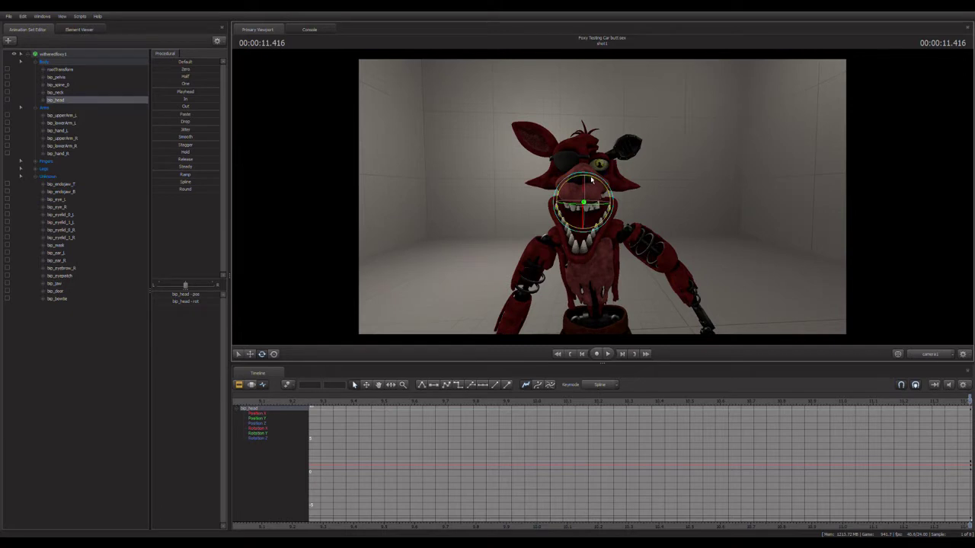
Step: Rotate bip_head frame by frame from 00:00:11.416, turning it slightly at first and tilting it strongly at 00:00:11.625
key("Right")
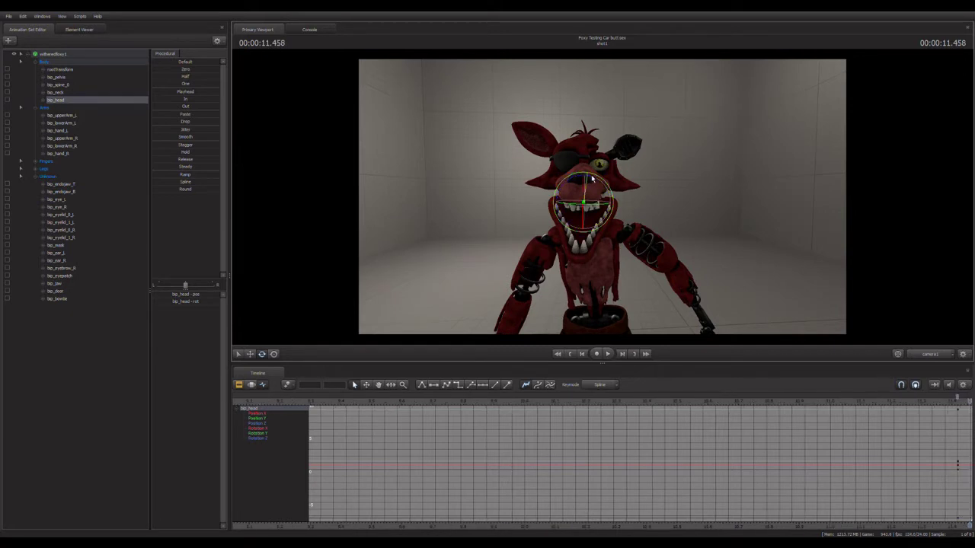
key("Right")
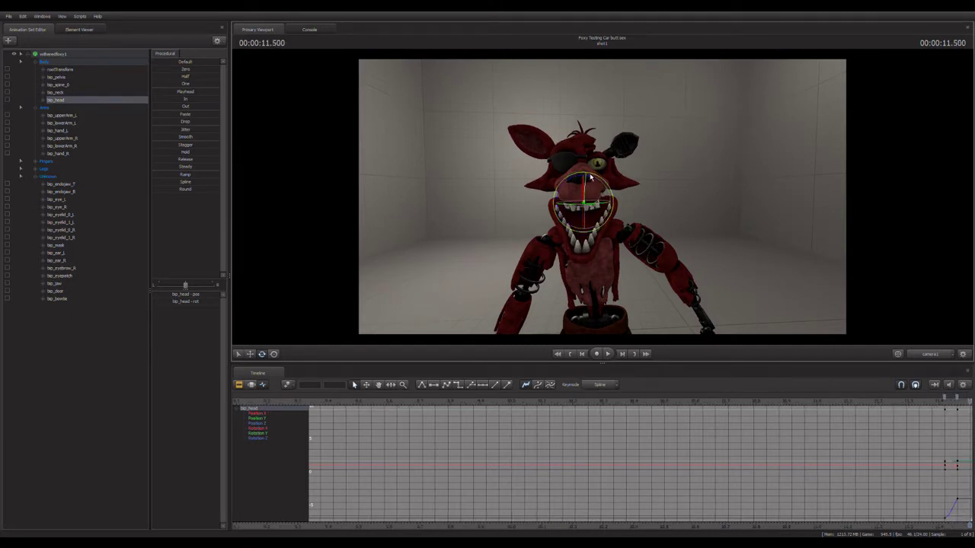
key("Right")
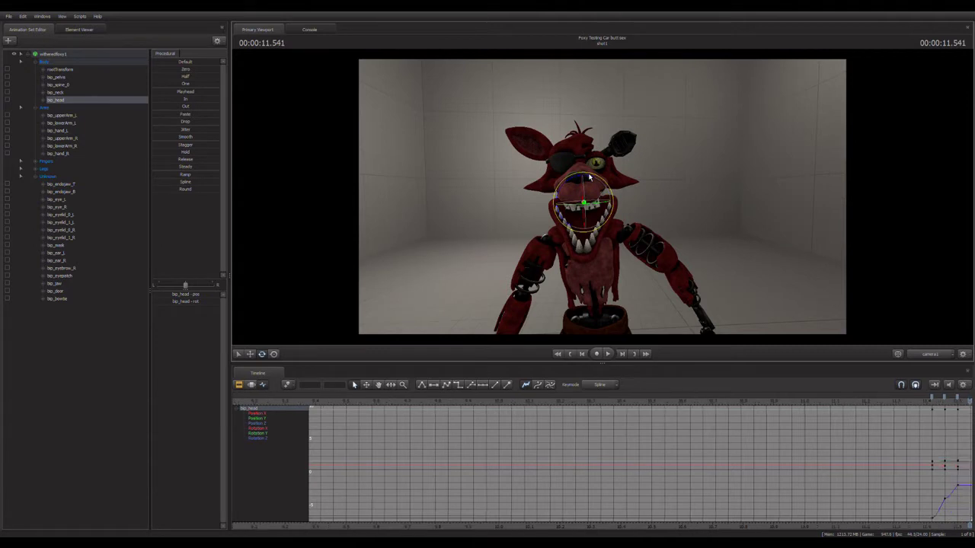
key("Right")
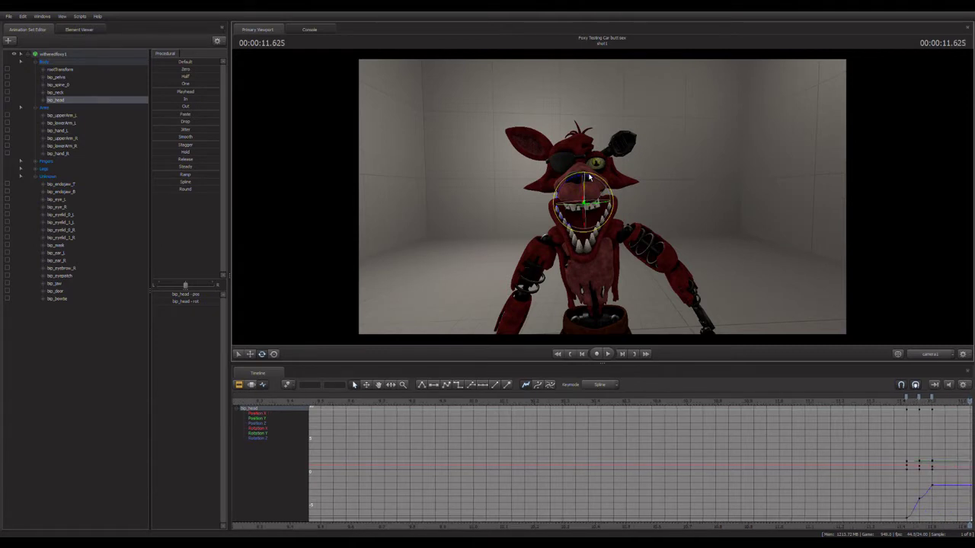
key("Right")
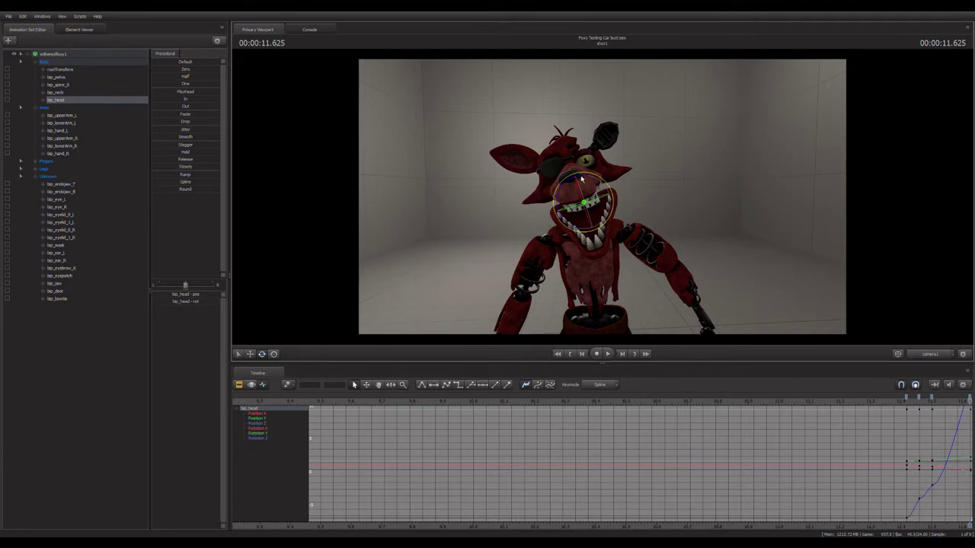
Step: Keyframe the tilted bip_head pose on each frame from 00:00:11.666 to 00:00:11.875
key("Right")
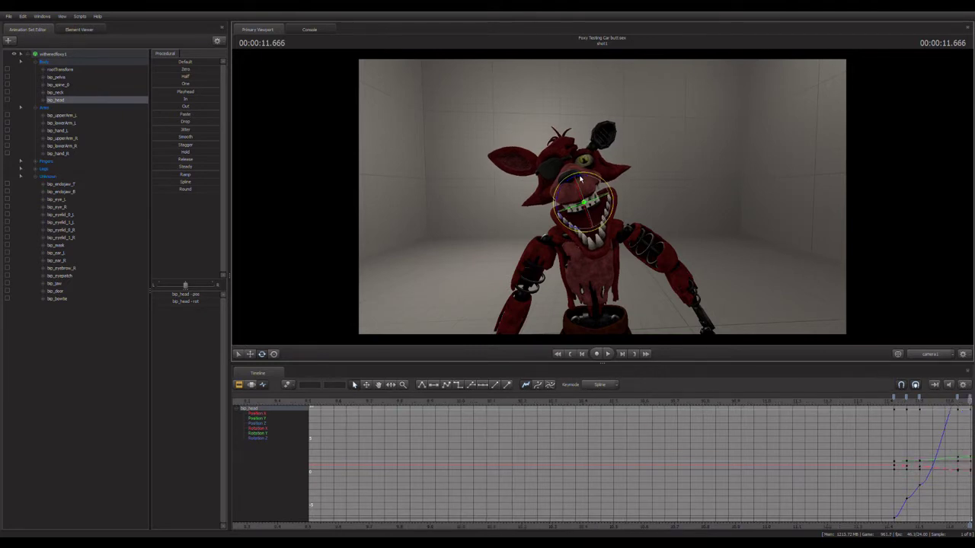
key("Right")
key("Right")
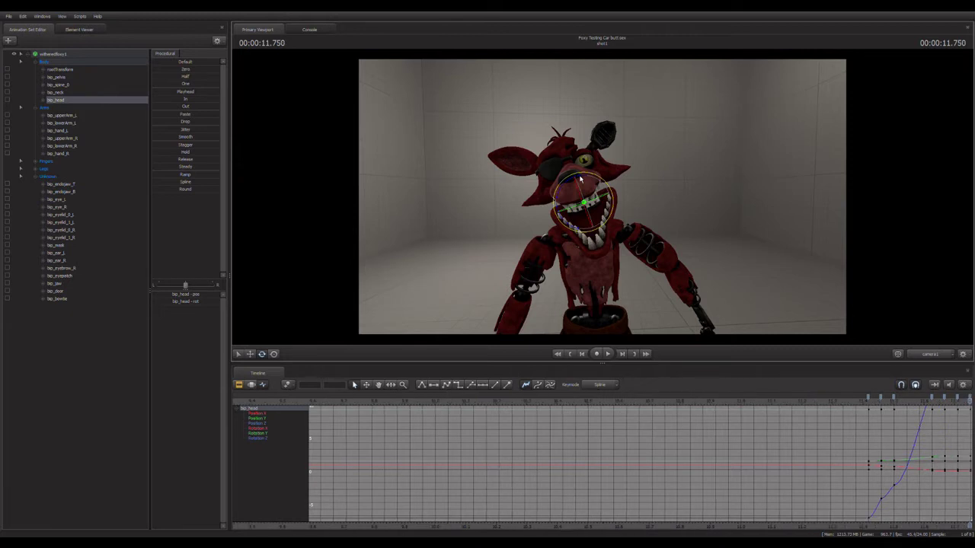
key("Right")
key("Right")
key("Right")
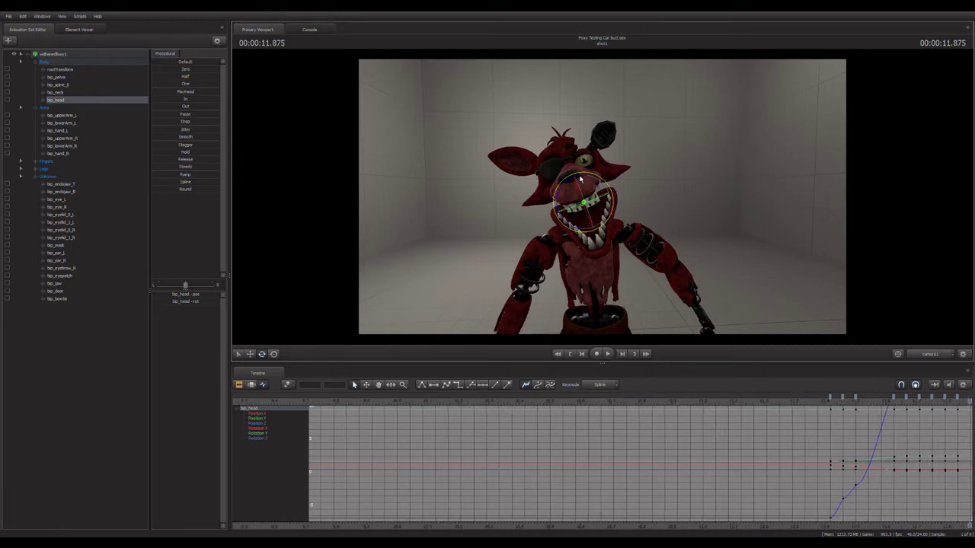
Step: Play back the shot to review the timing of the head tilt
key("Left")
key("Left")
key("Left")
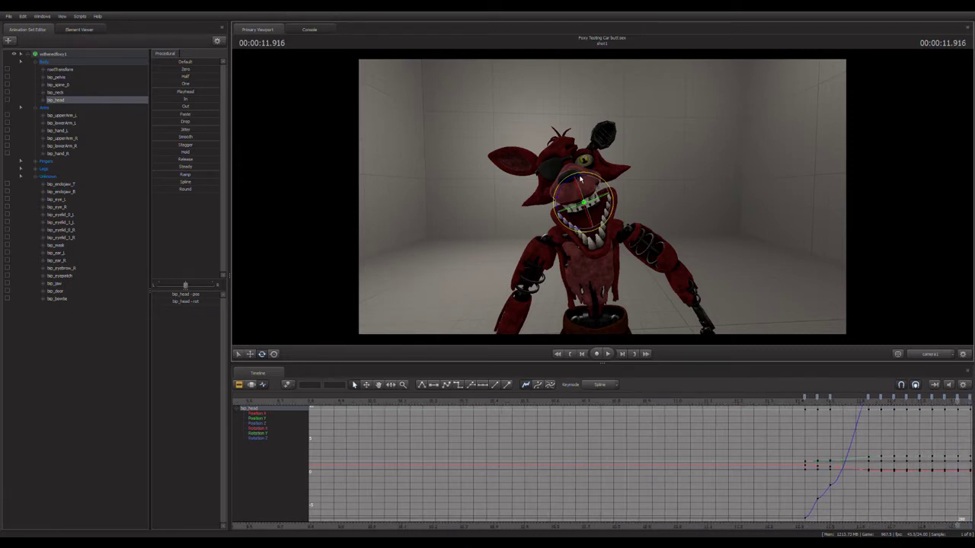
key("space")
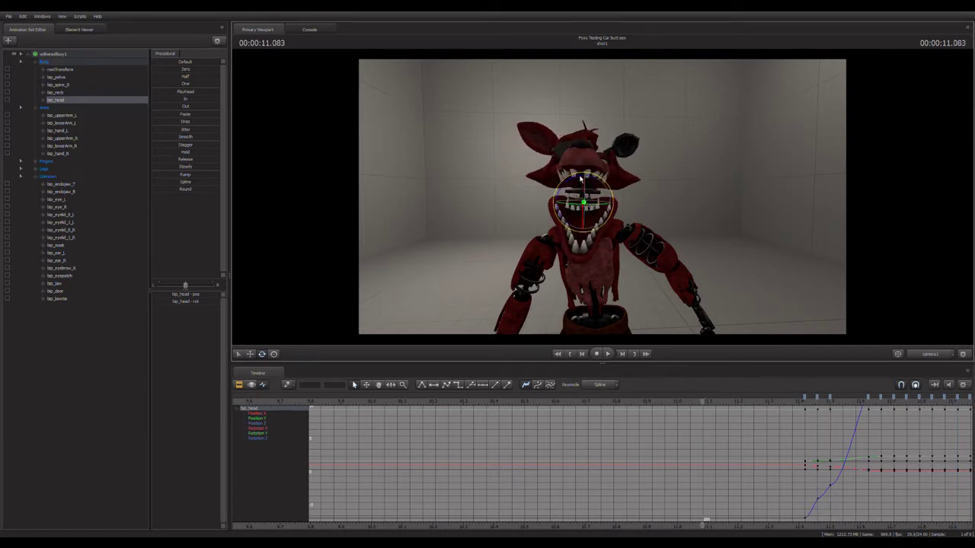
key("space")
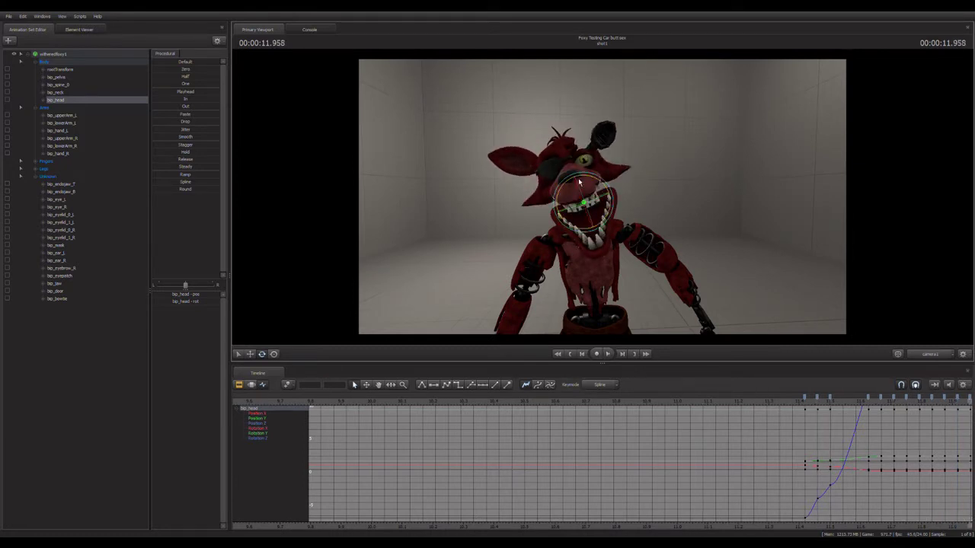
Step: Return to 00:00:11.541 and tilt bip_head nearly to its final angle there for a faster snap
key("Left")
key("Left")
key("Left")
key("Left")
key("Left")
key("Left")
key("Left")
key("Left")
key("Left")
key("Left")
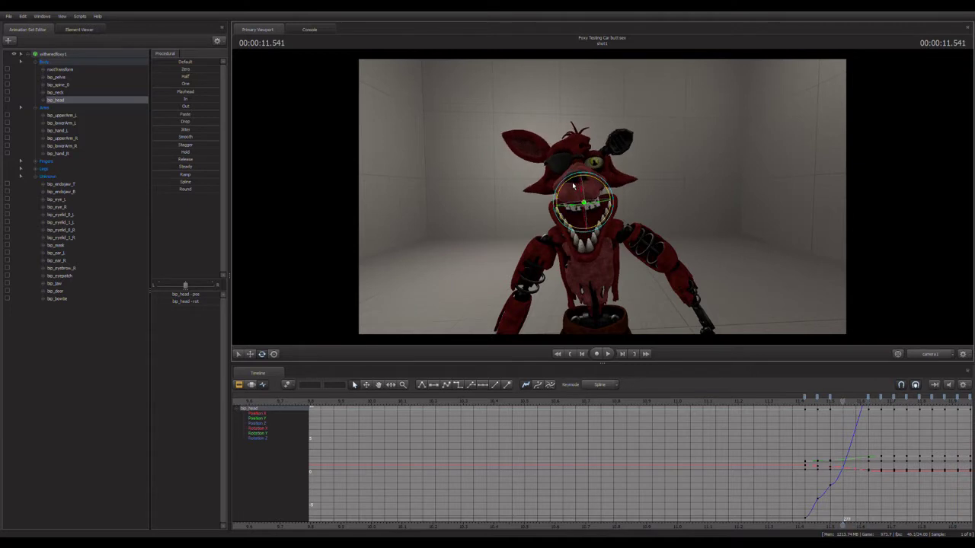
key("Left")
key("Right")
key("Left")
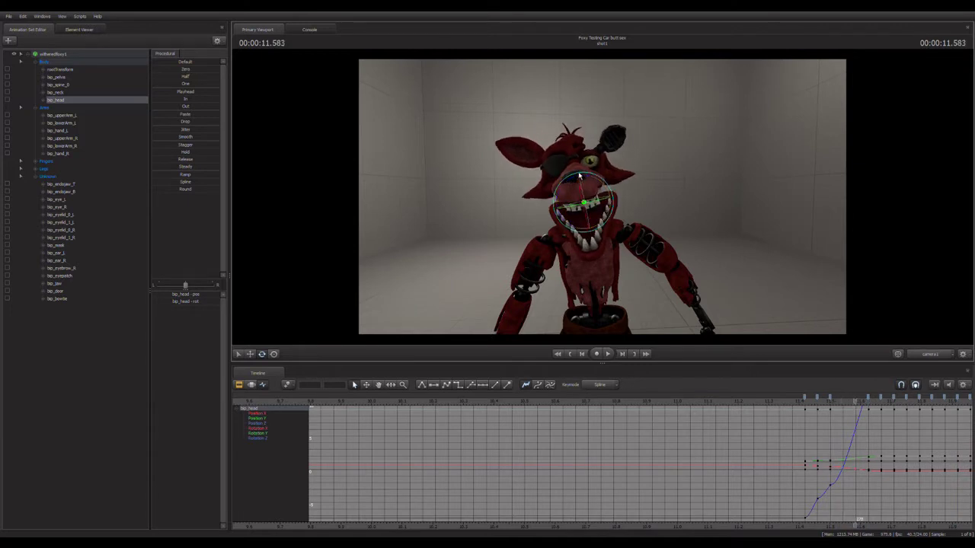
key("Right")
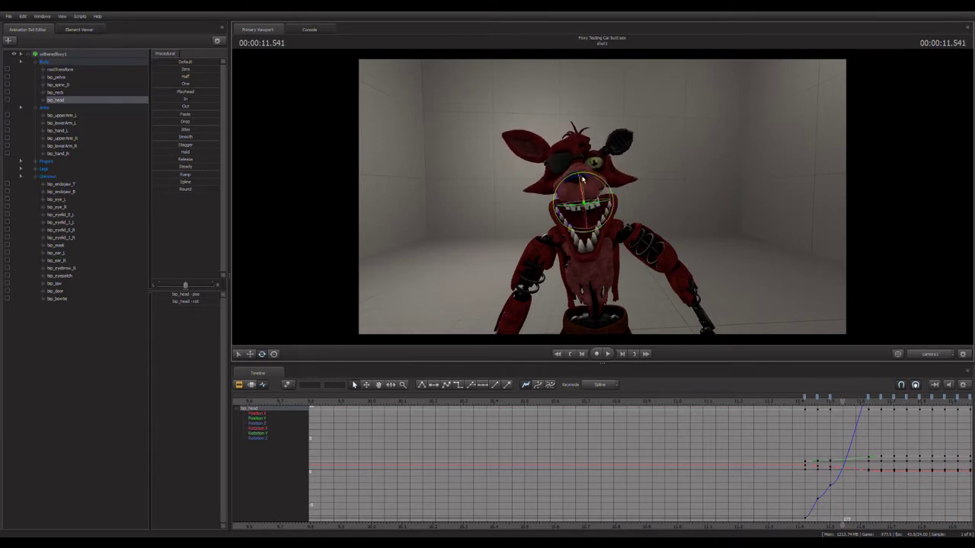
left_click_drag(584, 179, 577, 176)
key("Right")
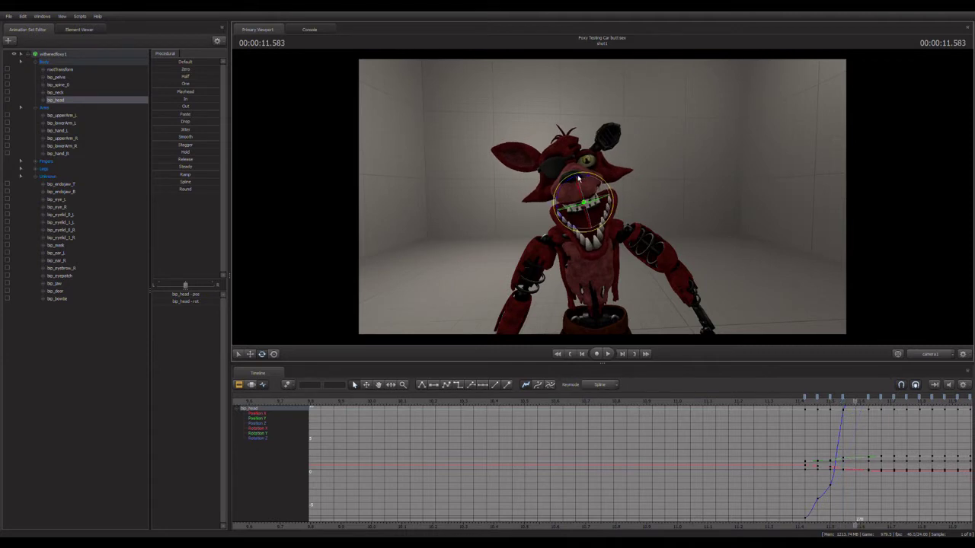
Step: Add small shaking rotations to bip_head between 00:00:11.583 and 00:00:11.833, and play back the result
key("Right")
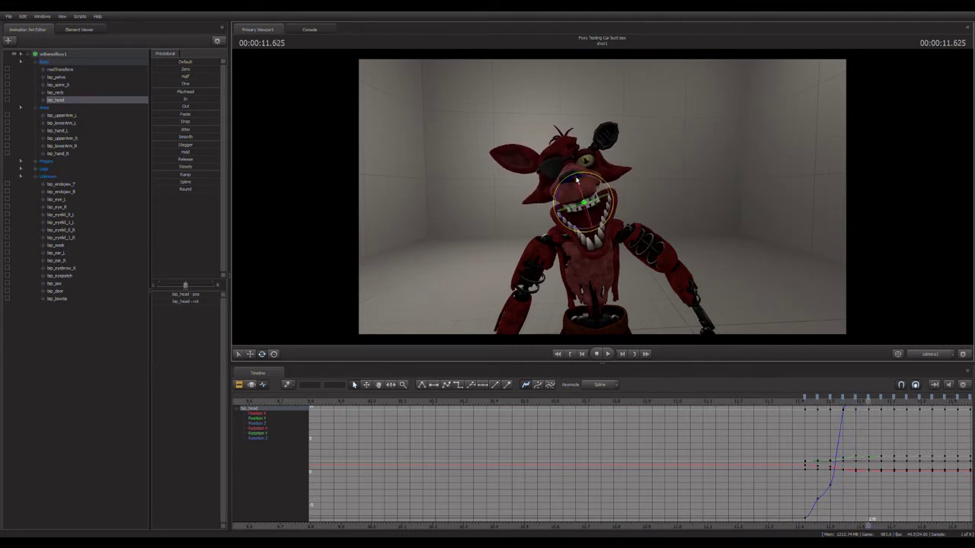
key("Right")
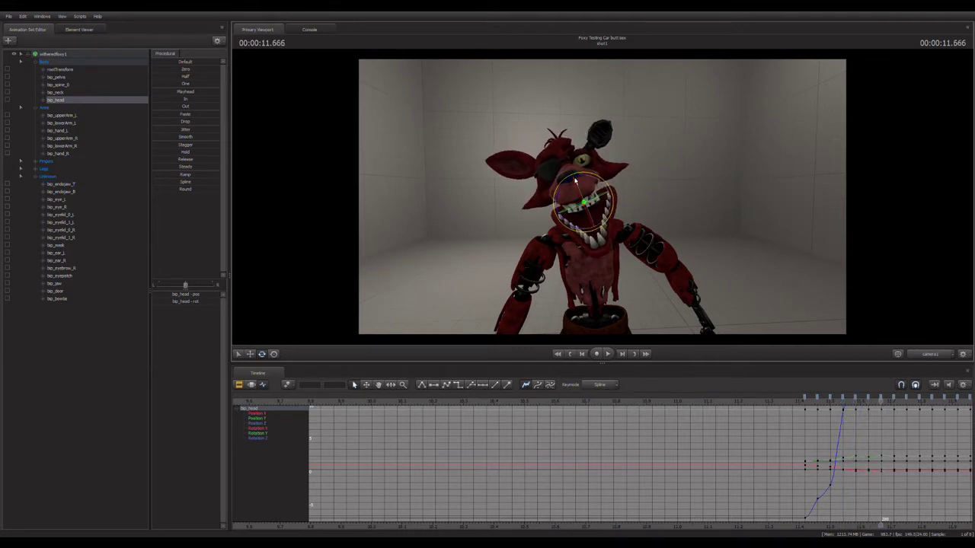
key("Right")
key("Right")
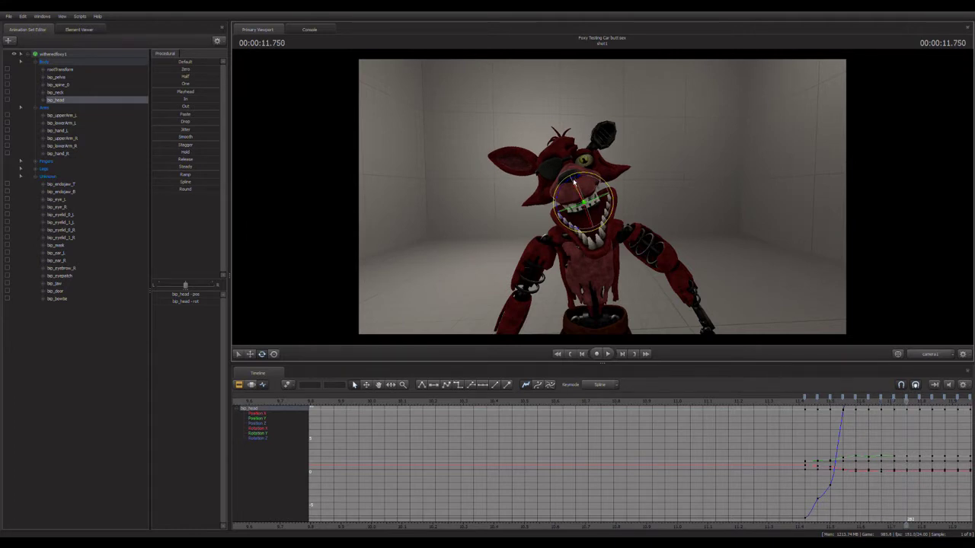
left_click_drag(576, 181, 575, 181)
key("Right")
key("Right")
key("Right")
key("space")
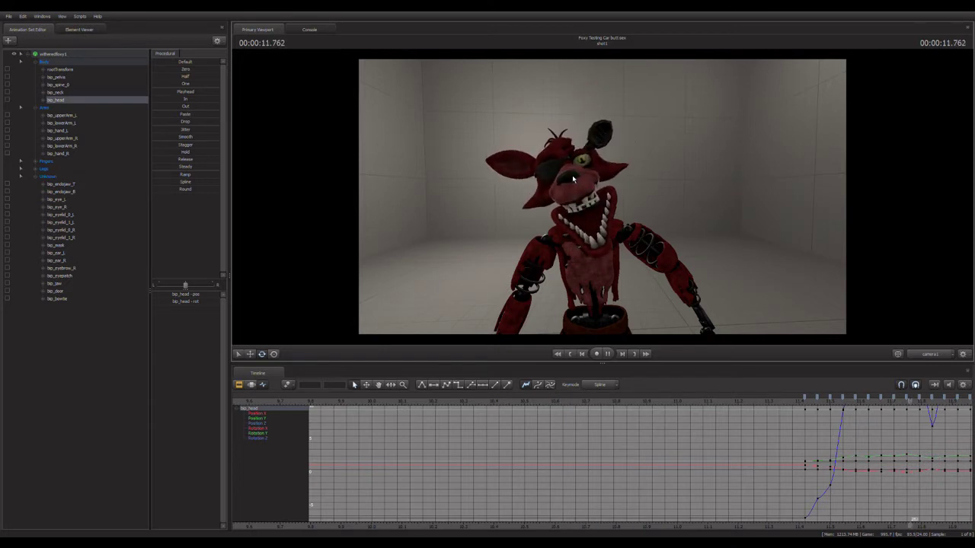
key("space")
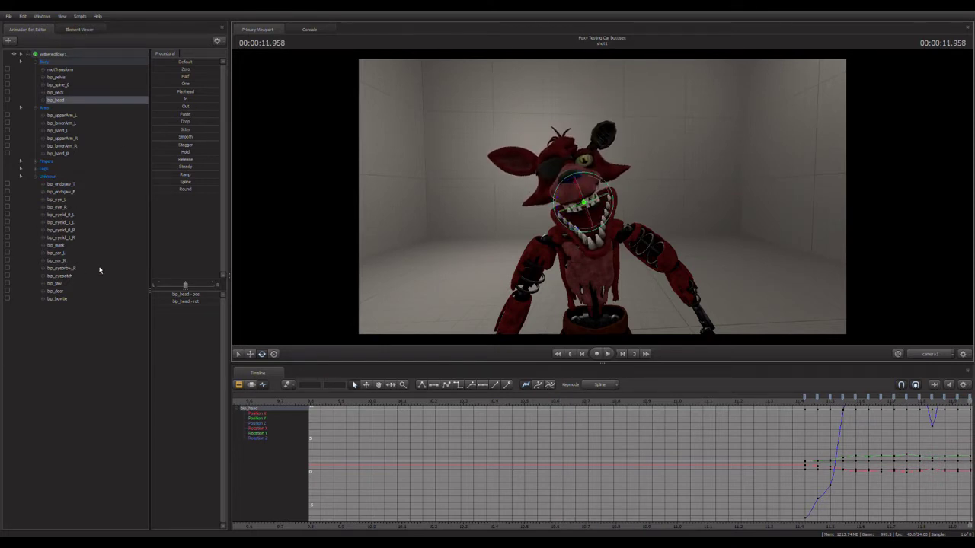
Step: Select bip_jaw and rotate it closed in stages from 00:00:11.958 to 00:00:12.083
left_click(45, 385)
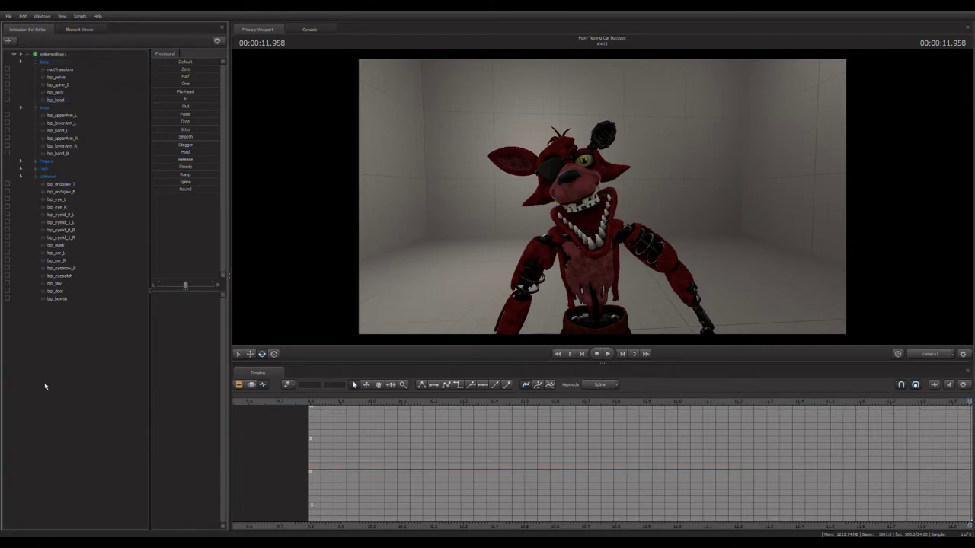
left_click(60, 284)
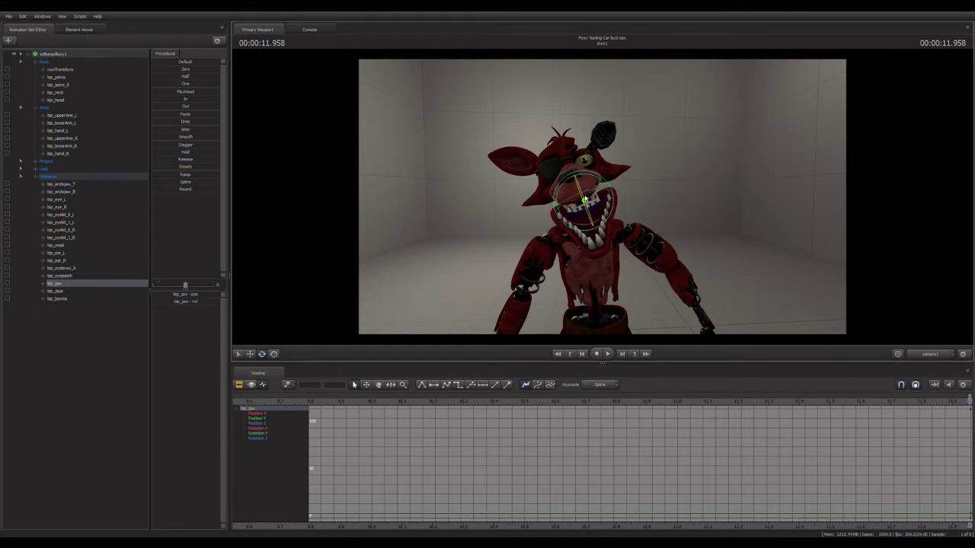
key("Right")
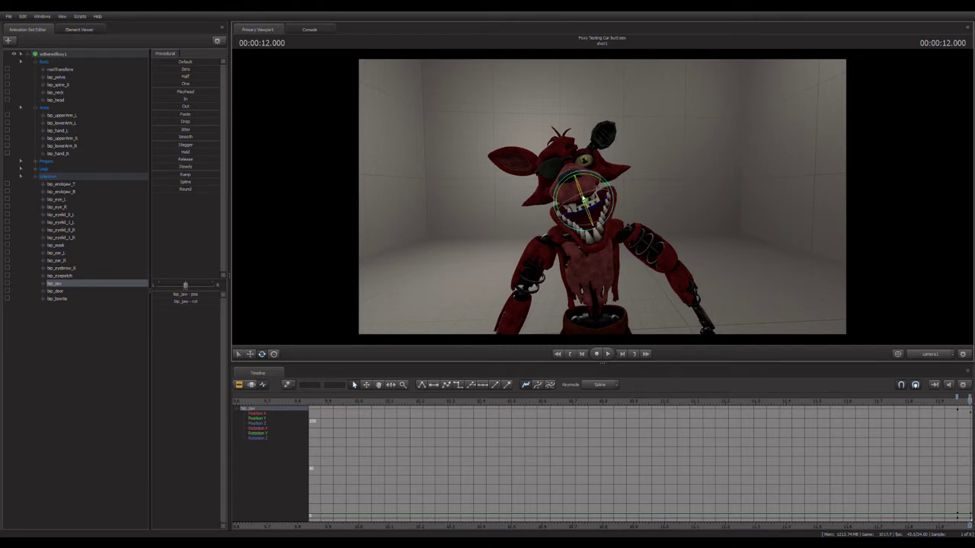
key("Right")
key("Right")
left_click_drag(584, 201, 583, 194)
Step: Keyframe the closed bip_jaw pose on each frame from 00:00:12.125 to 00:00:12.291
key("Right")
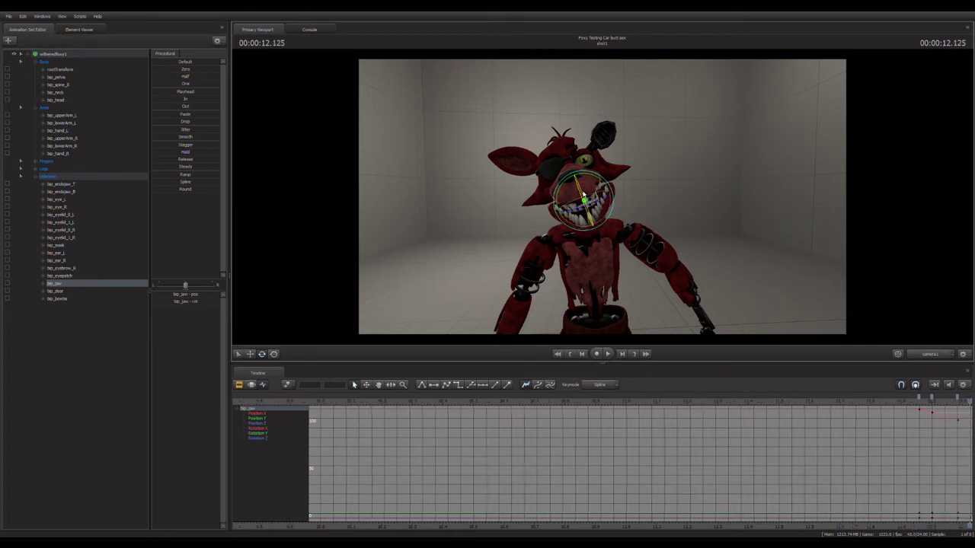
key("Right")
key("Right")
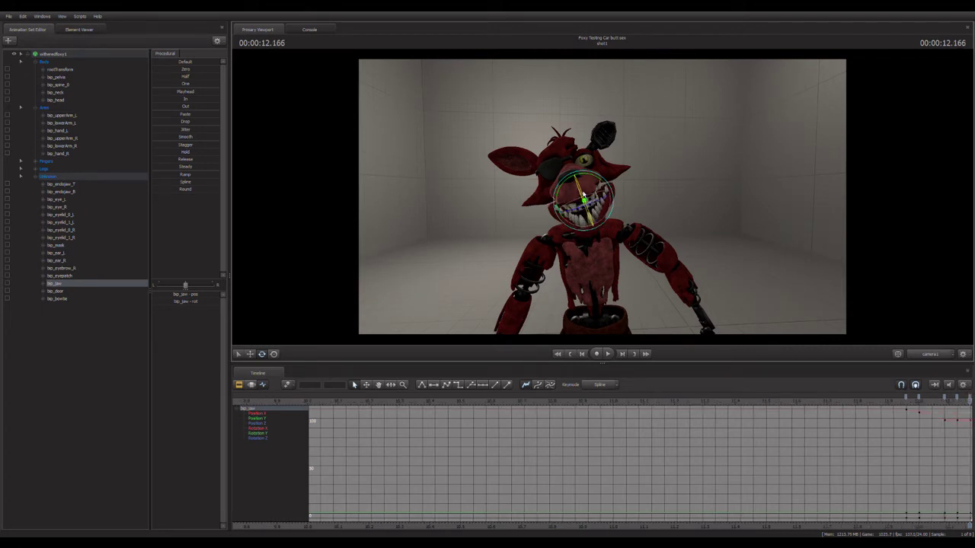
key("Right")
key("Left")
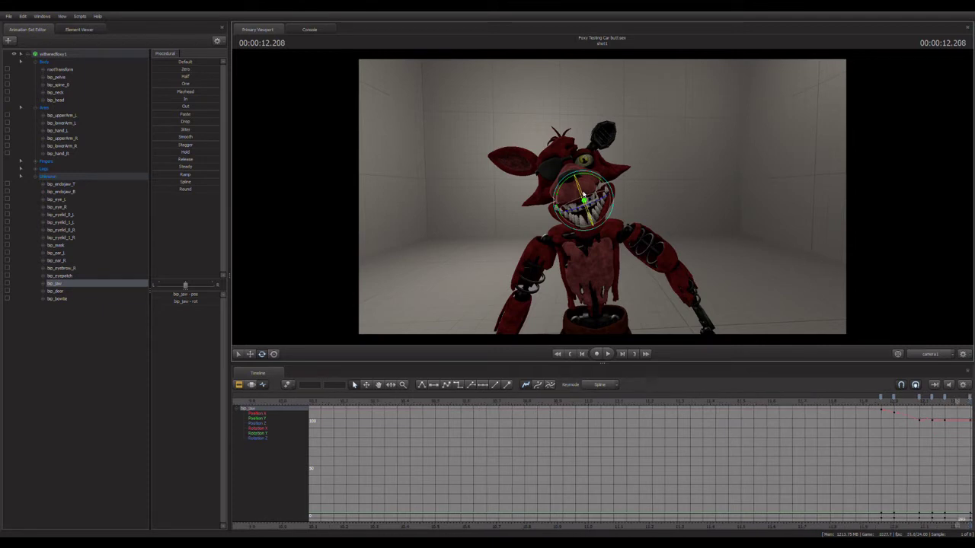
key("Right")
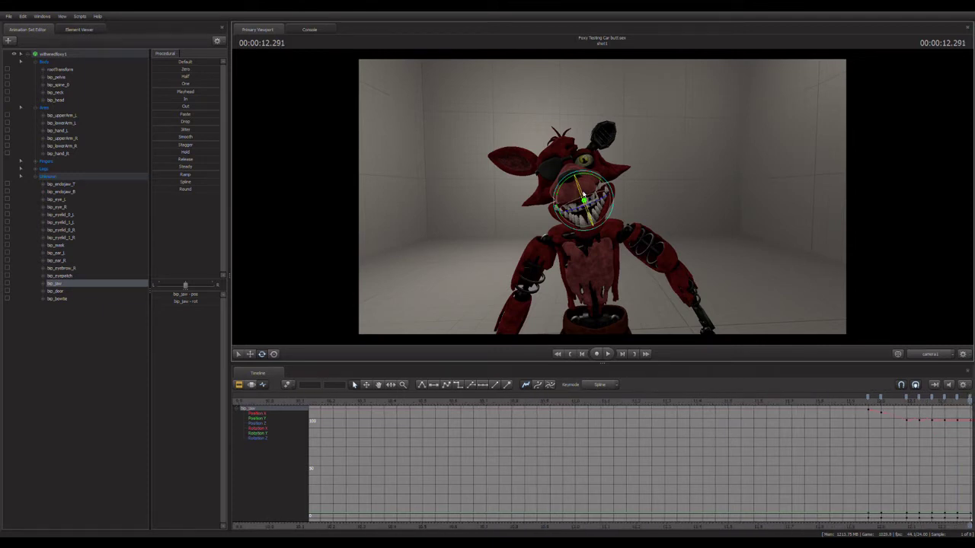
Step: Open bip_jaw slightly at 00:00:12.125 and rotate it slightly more closed at 00:00:12.208 for a small bounce
key("Left")
key("Left")
key("Left")
left_click_drag(583, 196, 584, 200)
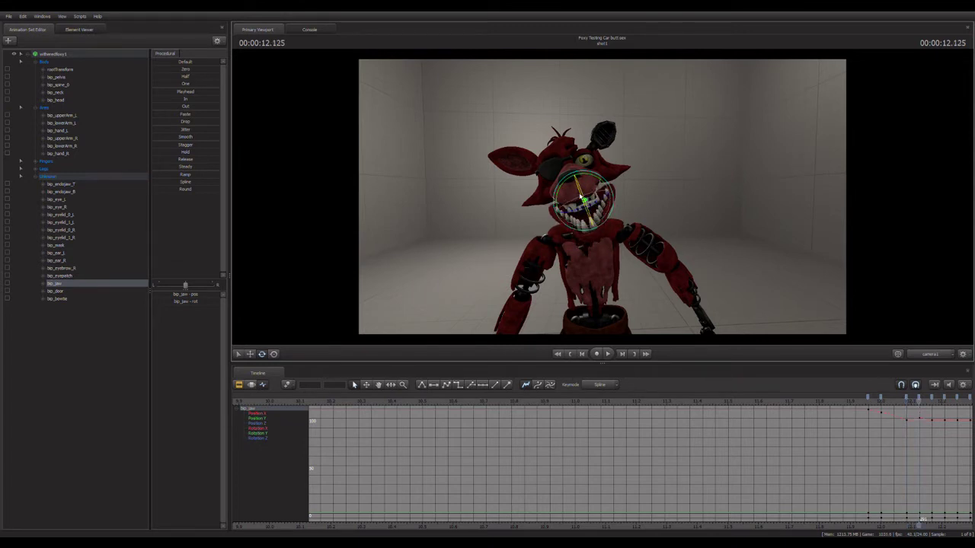
key("Right")
key("Right")
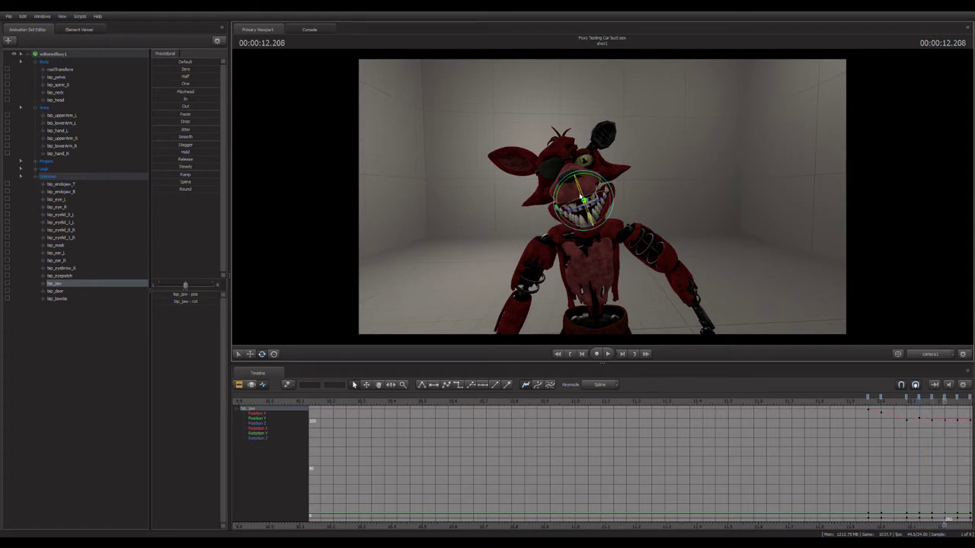
left_click_drag(579, 197, 578, 196)
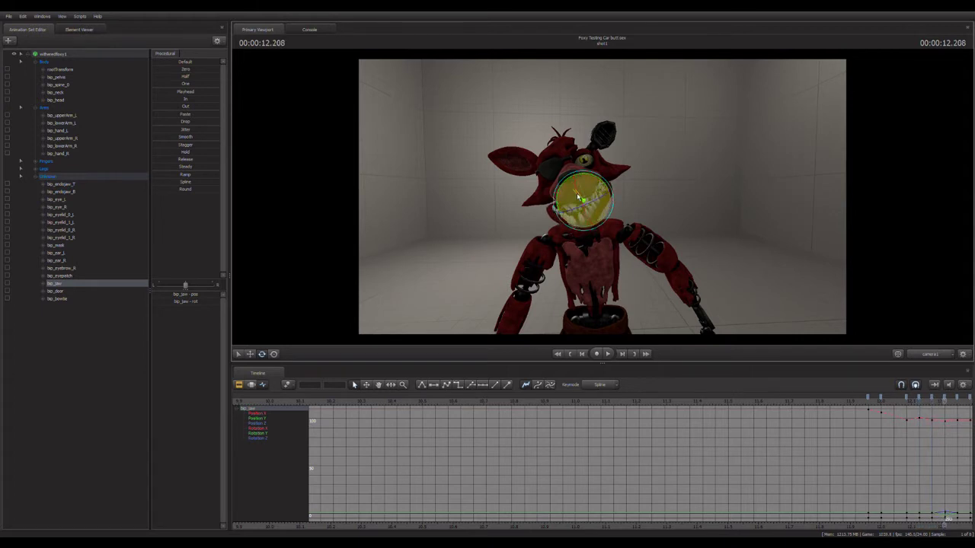
Step: Play back the shot to review the combined head tilt and jaw closing
key("Right")
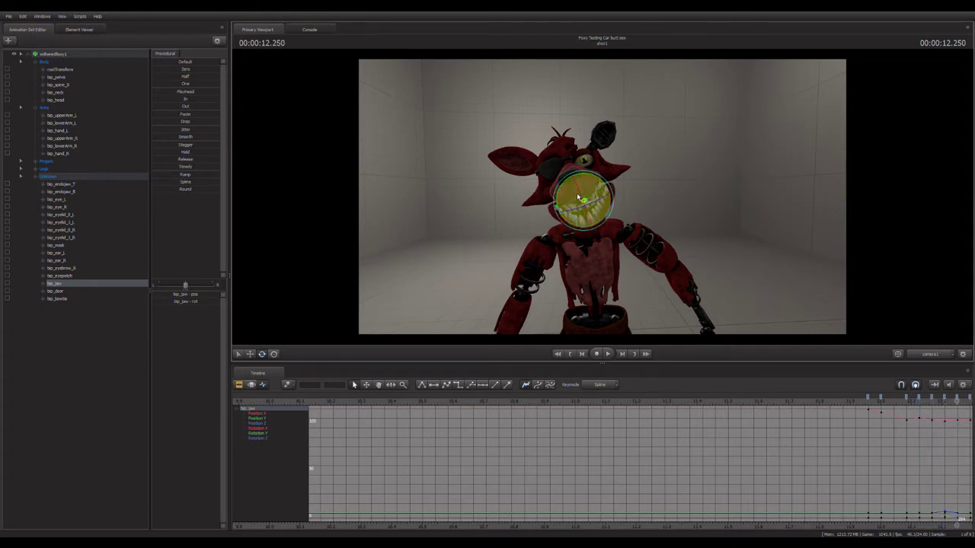
key("space")
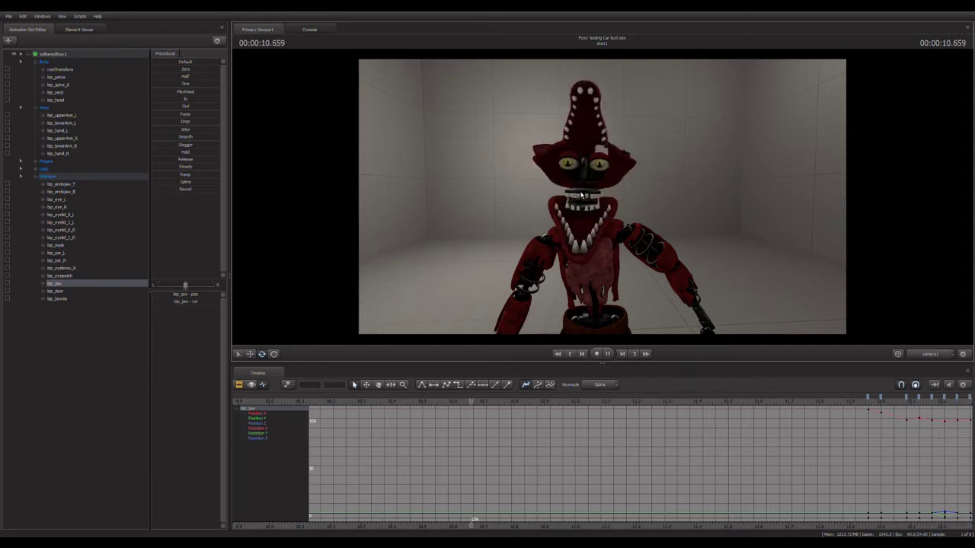
key("space")
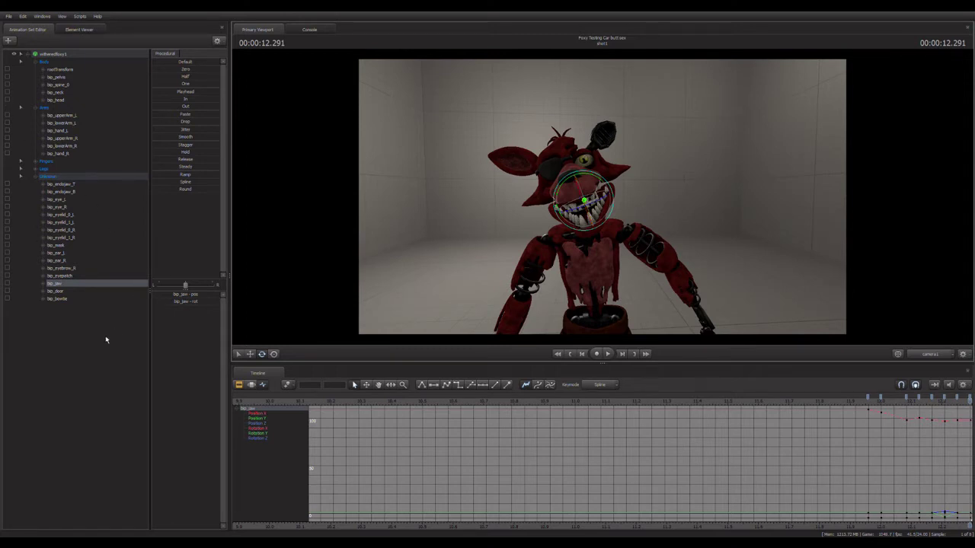
Step: Select bip_door and keyframe its starting pose at 00:00:12.375
left_click(60, 292)
key("Right")
key("Right")
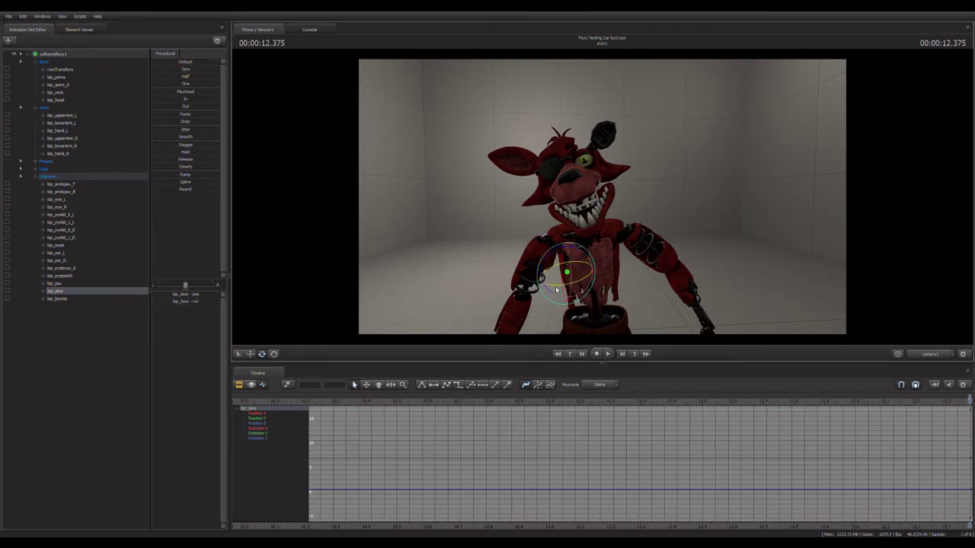
Step: Step back and forth through the frames between 00:00:12.375 and 00:00:13.416 to judge how long the bip_door movement should last
key("Right")
key("Right")
key("Right")
key("Right")
key("Right")
key("Right")
key("Right")
key("Right")
key("Right")
key("Right")
key("Right")
key("Right")
key("Right")
key("Right")
key("Right")
key("Right")
key("Right")
key("Right")
key("Right")
key("Right")
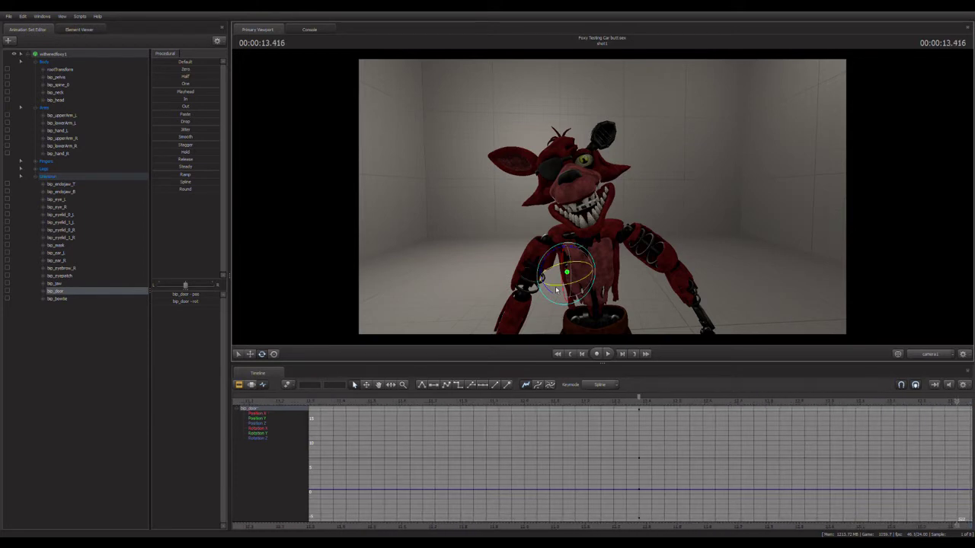
key("Left")
key("Left")
key("Left")
key("Left")
key("Left")
key("Left")
key("Left")
key("Left")
key("Left")
key("Left")
key("Left")
key("Left")
key("Left")
key("Left")
key("Left")
key("Left")
key("Left")
key("Left")
key("Left")
key("Left")
key("Left")
key("Left")
key("Left")
key("Right")
key("Right")
key("Right")
key("Right")
key("Right")
key("Right")
key("Right")
key("Right")
key("Right")
key("Right")
key("Right")
key("Right")
key("Right")
key("Right")
key("Right")
key("Right")
key("Right")
key("Right")
key("Right")
key("Right")
key("Left")
key("Left")
key("Left")
key("Left")
key("Left")
key("Left")
key("Left")
key("Left")
key("Left")
key("Left")
key("Left")
key("Left")
key("Left")
key("Left")
key("Left")
key("Left")
key("Left")
key("Left")
key("Left")
key("Left")
key("Left")
key("Left")
key("Left")
key("Right")
key("Left")
key("Left")
key("Right")
key("Right")
key("Left")
key("Right")
key("Right")
key("Right")
key("Right")
key("Right")
key("Right")
key("Right")
key("Right")
key("Right")
key("Right")
key("Right")
key("Right")
Step: Keyframe the unchanged bip_door pose at 00:00:13.166 as the end of its movement
key("Left")
key("Right")
key("Left")
key("Right")
key("Right")
key("Right")
key("Right")
key("Right")
key("Right")
key("Right")
left_click(556, 289)
Step: Rotate bip_door slightly at 00:00:12.416 and further at 00:00:12.458 to start its swing
key("Left")
key("Left")
key("Left")
key("Left")
key("Left")
key("Left")
key("Left")
key("Left")
key("Left")
key("Left")
key("Left")
key("Left")
key("Left")
key("Left")
key("Left")
key("Left")
key("Left")
key("Left")
left_click_drag(556, 290, 548, 289)
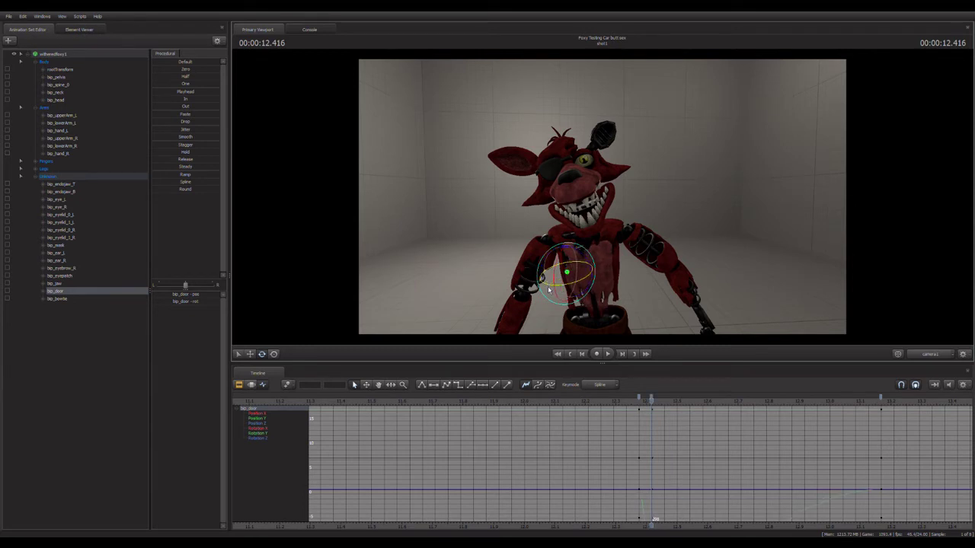
key("Right")
key("Left")
key("Right")
left_click_drag(548, 289, 537, 290)
key("Right")
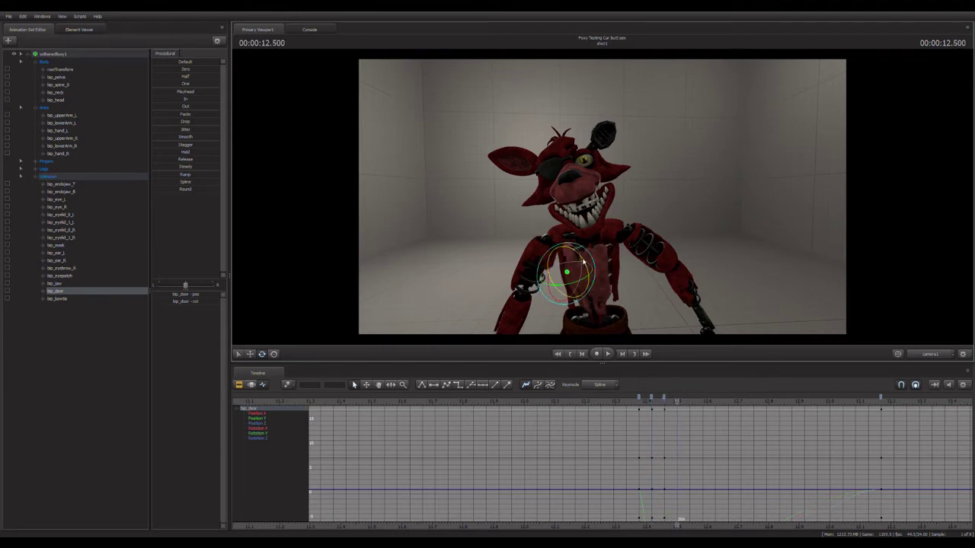
Step: Swing bip_door much further at 00:00:12.500 and keyframe its pose on each frame through 00:00:12.583
left_click_drag(582, 261, 568, 291)
key("Right")
key("Right")
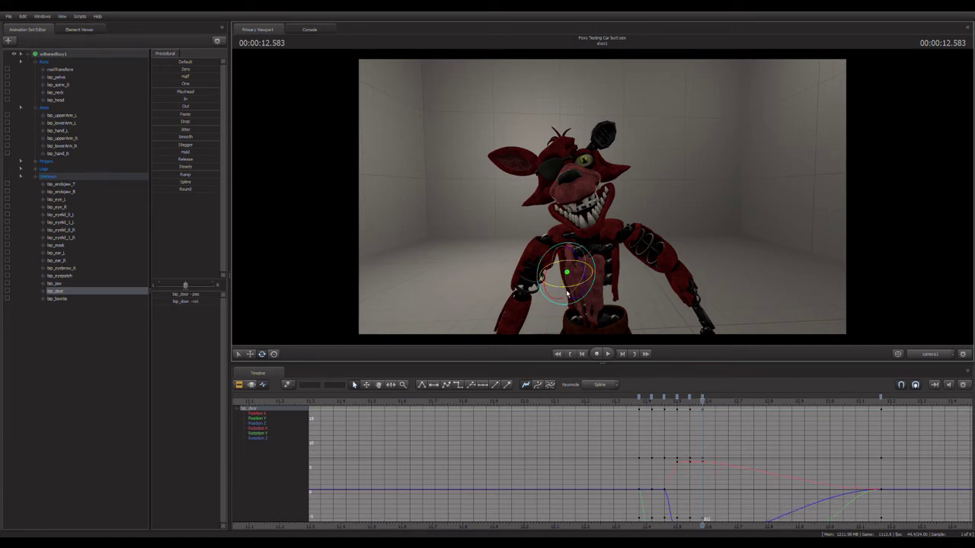
Step: Refine the rotation of bip_door at 00:00:12.583 and keyframe its pose at 00:00:12.625
left_click_drag(572, 291, 595, 269)
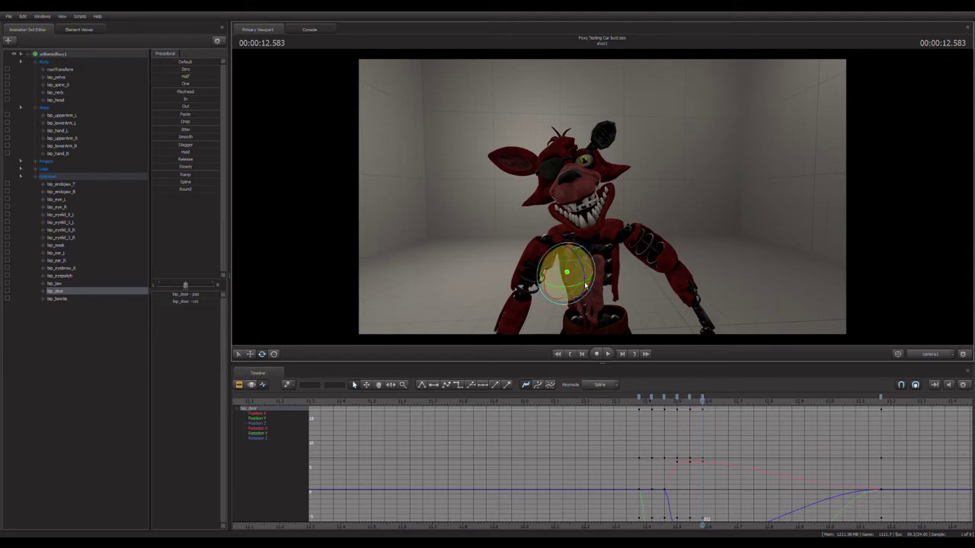
left_click_drag(585, 286, 582, 290)
key("Right")
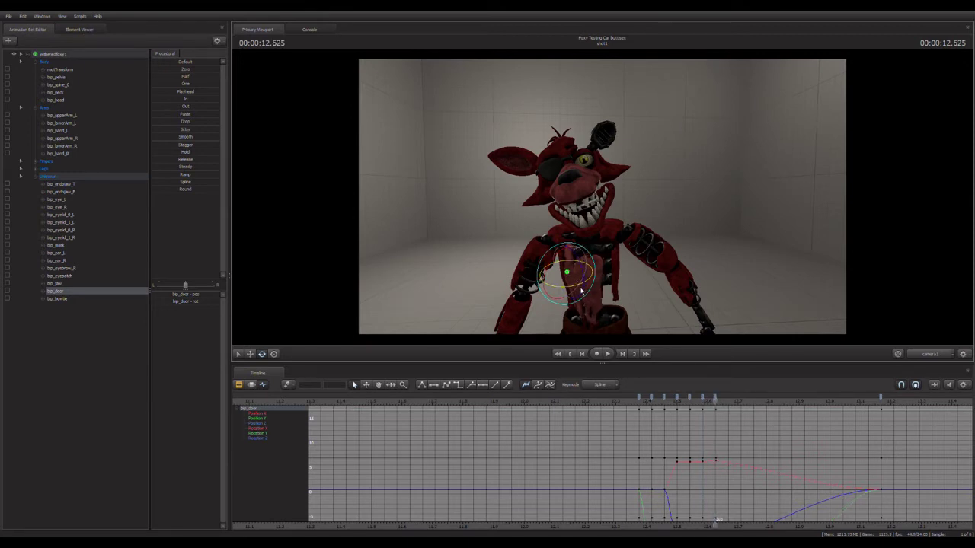
Step: Keyframe a slightly changed bip_door pose at 00:00:12.666 and compare it with the neighbouring frames
key("Left")
key("Right")
key("Right")
key("Left")
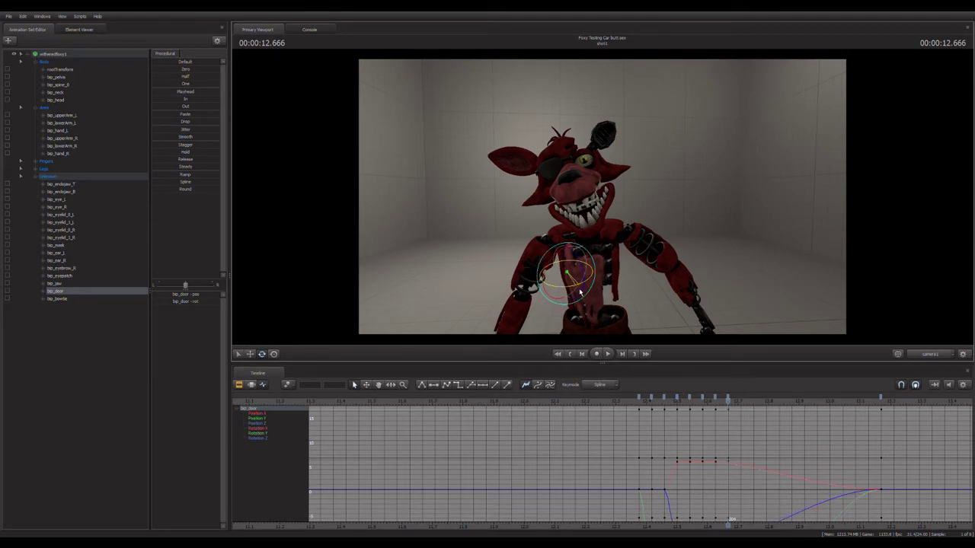
key("Right")
key("Left")
key("Right")
key("Left")
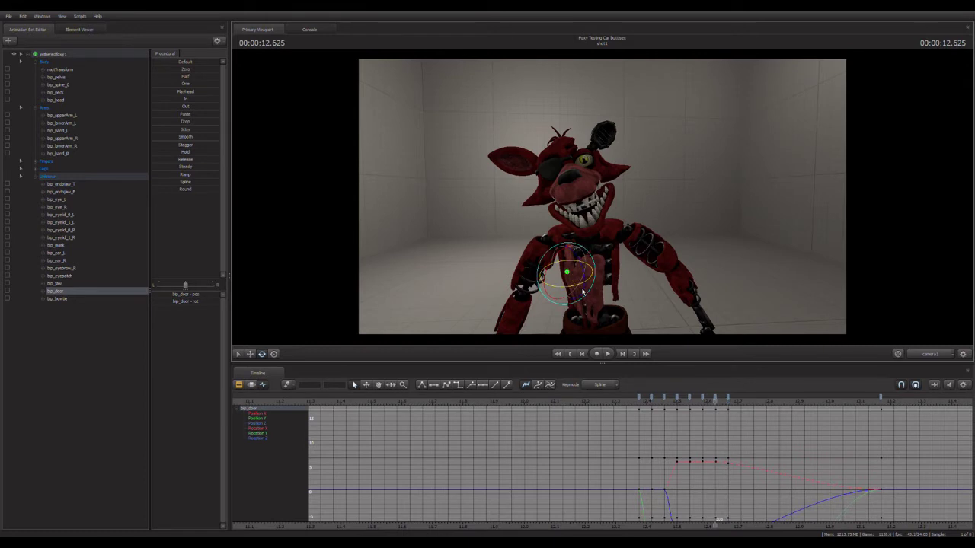
Step: Fine-tune bip_door's rotation at 00:00:12.666 while comparing it with the pose at 00:00:12.625
key("Right")
left_click_drag(582, 291, 582, 290)
key("Left")
key("Right")
key("Left")
key("Right")
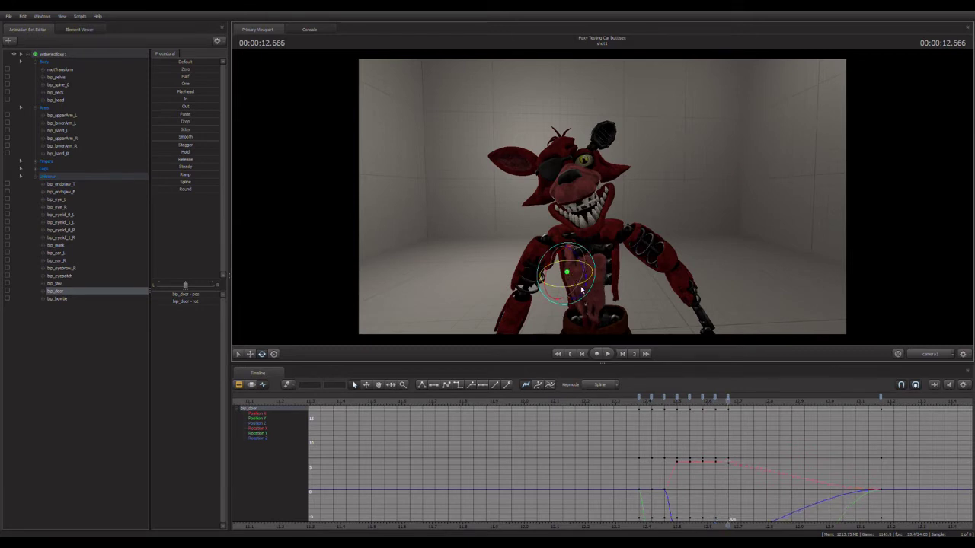
key("Left")
key("Right")
left_click_drag(580, 289, 580, 290)
Step: Rotate bip_door into a new keyframed pose at 00:00:12.708, 00:00:12.750 and 00:00:12.791
key("Right")
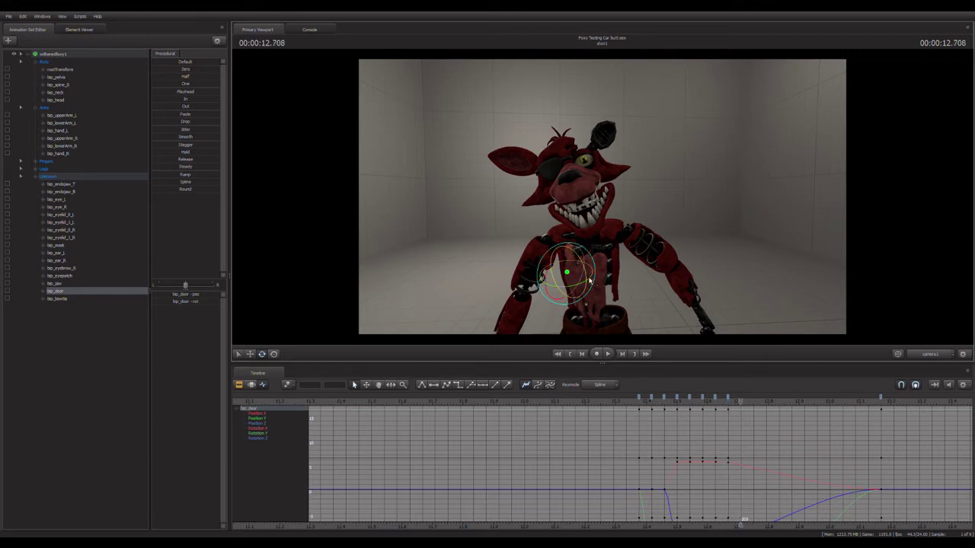
left_click_drag(589, 281, 595, 283)
key("Right")
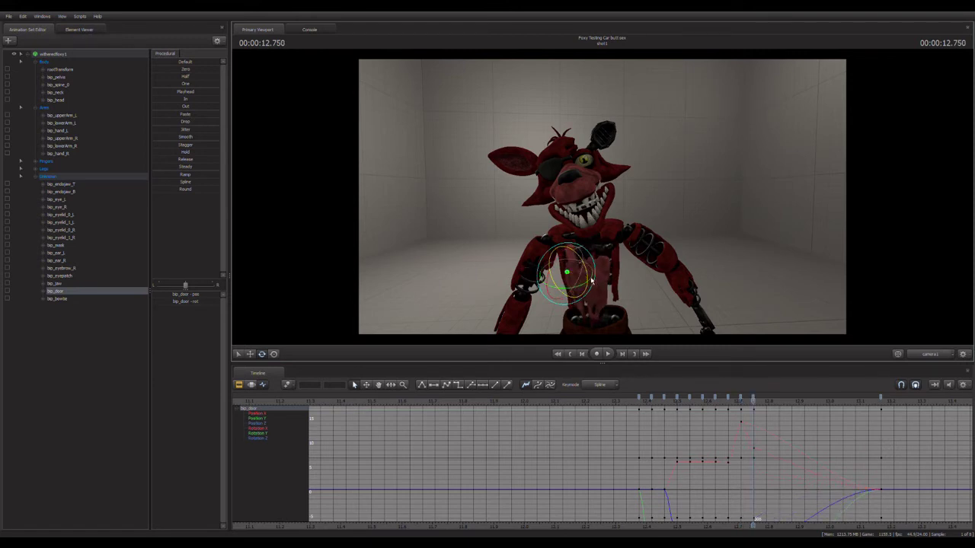
key("Right")
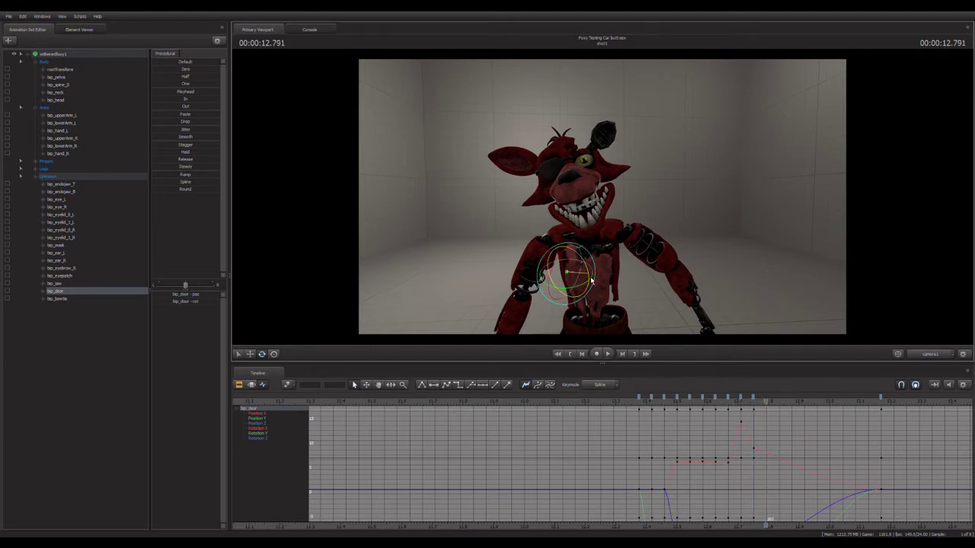
left_click_drag(591, 282, 593, 274)
Step: Continue the door swing by rotating bip_door at 00:00:12.833 and again at 00:00:12.875
key("Right")
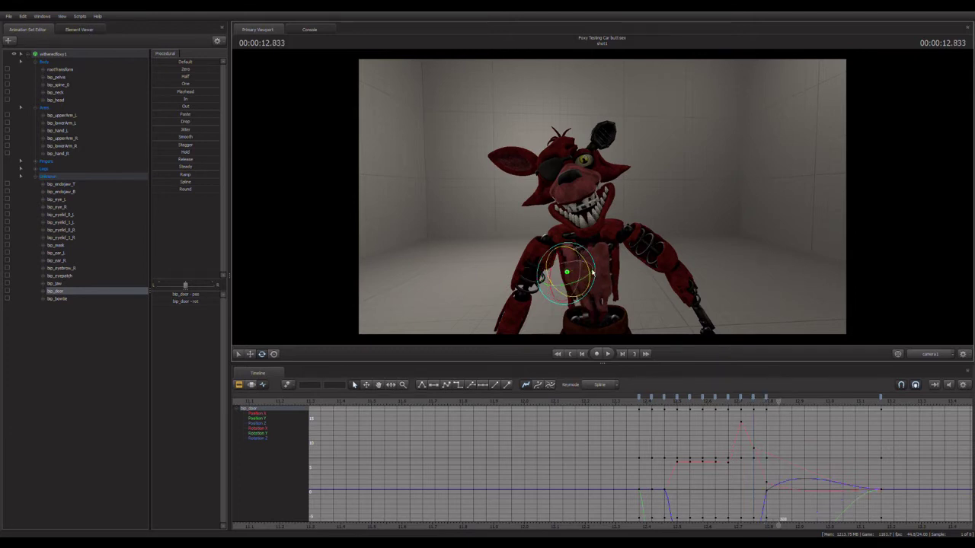
left_click_drag(584, 282, 580, 286)
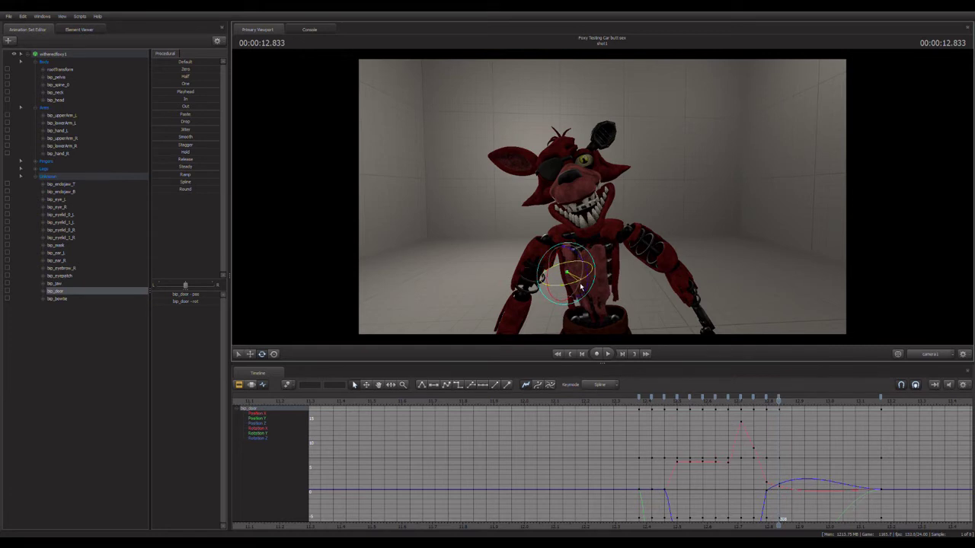
key("Right")
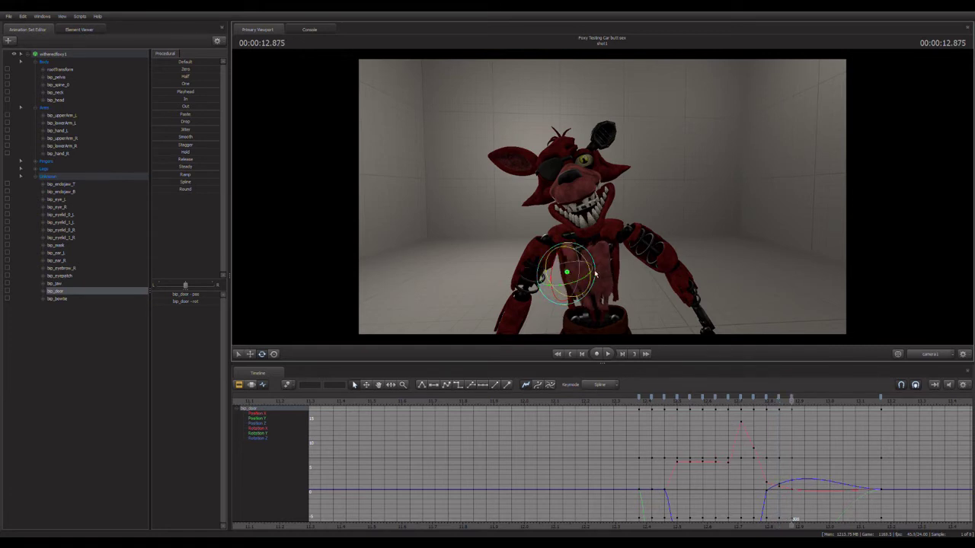
left_click_drag(592, 275, 554, 276)
Step: Play back the animation to review the chest door's swing
key("Right")
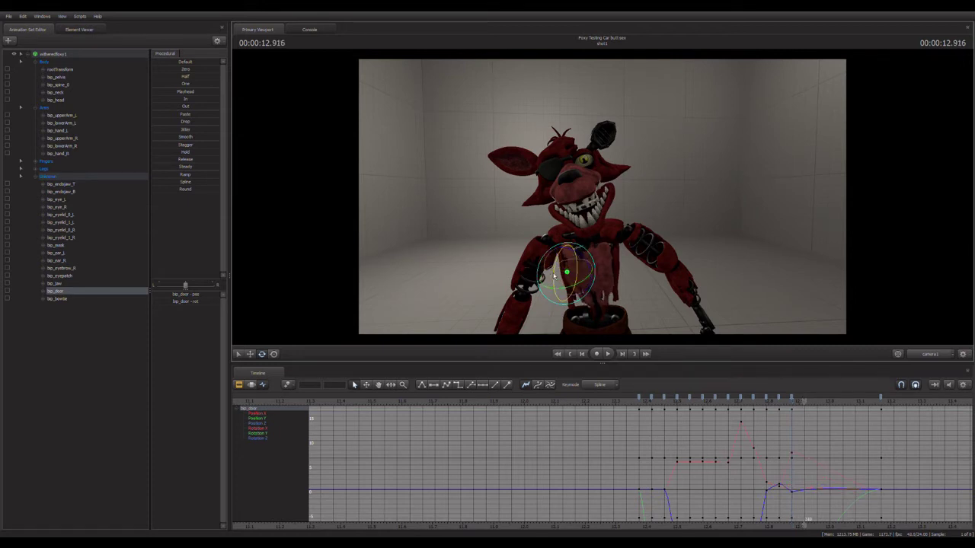
key("Right")
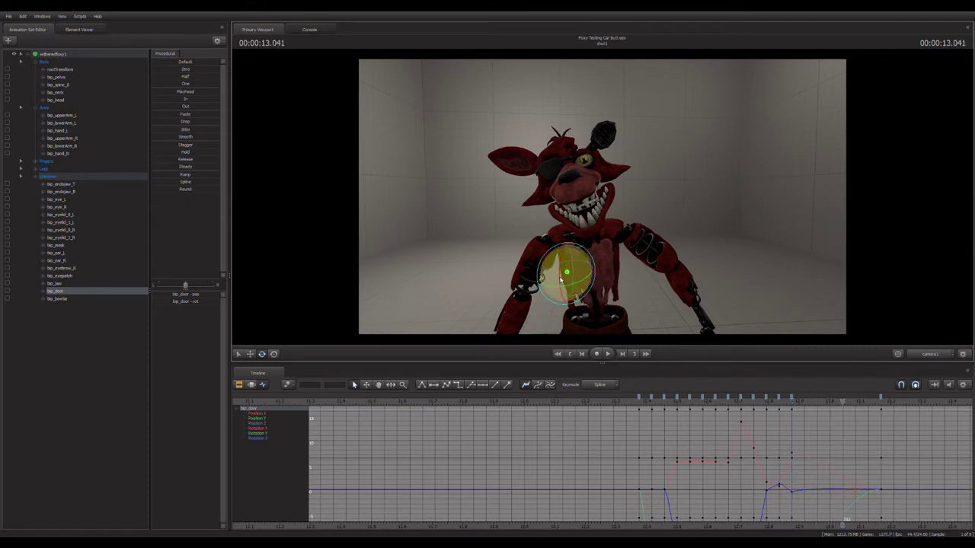
key("space")
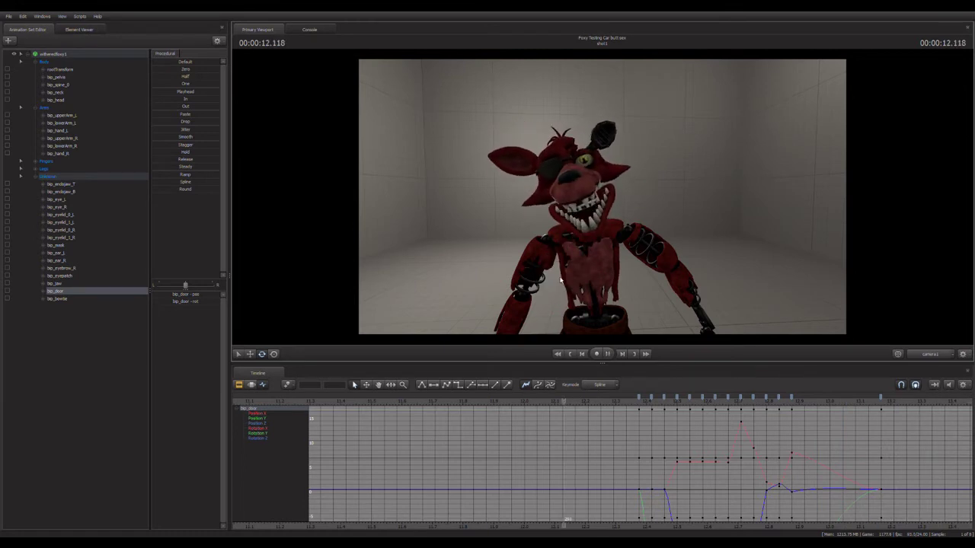
key("space")
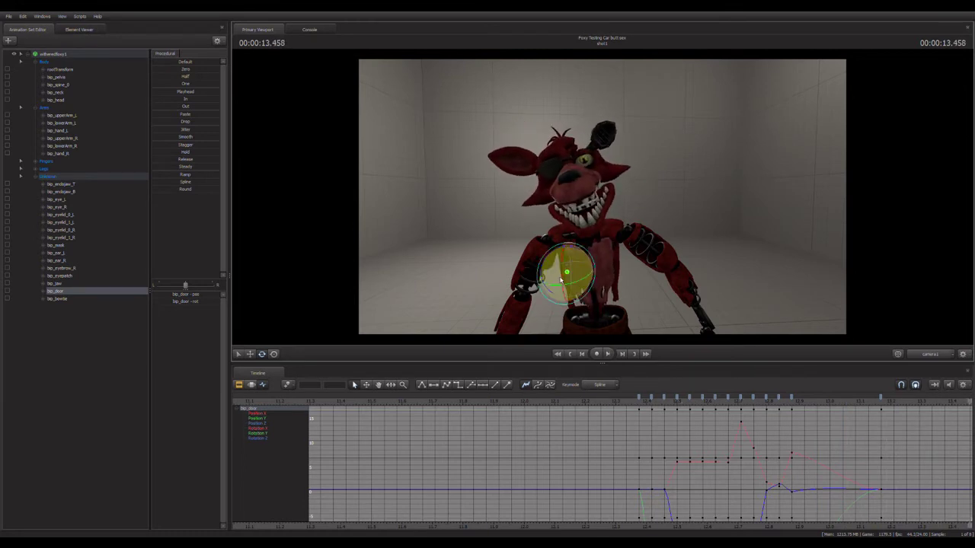
Step: Keyframe bip_door's existing motion on every frame from 00:00:12.916 through 00:00:13.125
key("Left")
key("Left")
key("Left")
key("Left")
key("Left")
key("Left")
key("Left")
key("Left")
key("Left")
key("Left")
key("Left")
key("Left")
key("Left")
key("Left")
key("Left")
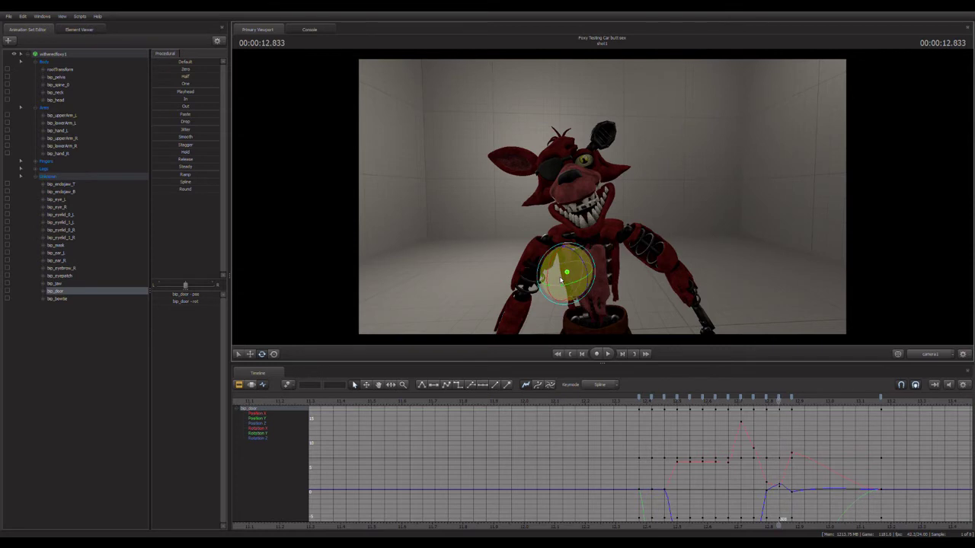
key("Right")
key("Right")
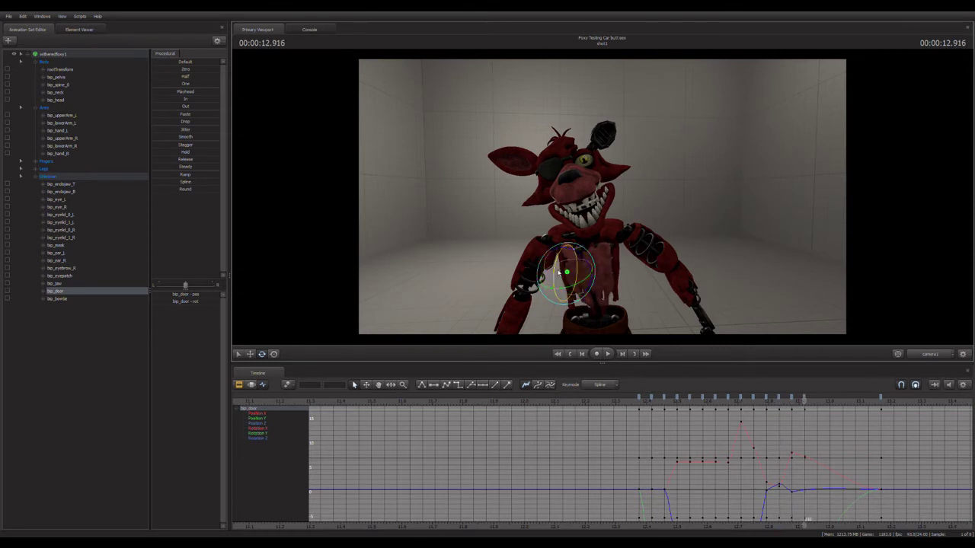
key("Right")
key("Right")
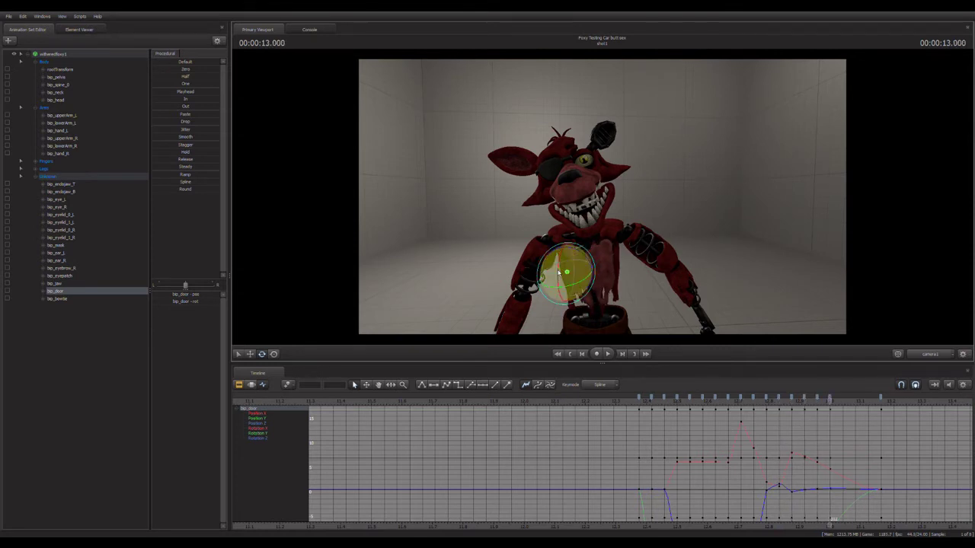
key("Right")
key("Right")
key("Right")
key("Right")
Step: Recheck the door swing frame by frame from 00:00:12.583 and readjust bip_door's rotation at 00:00:12.791
key("Left")
key("Left")
key("Left")
key("Left")
key("Left")
key("Left")
key("Left")
key("Left")
key("Left")
key("Left")
key("Left")
key("Left")
key("Left")
key("Left")
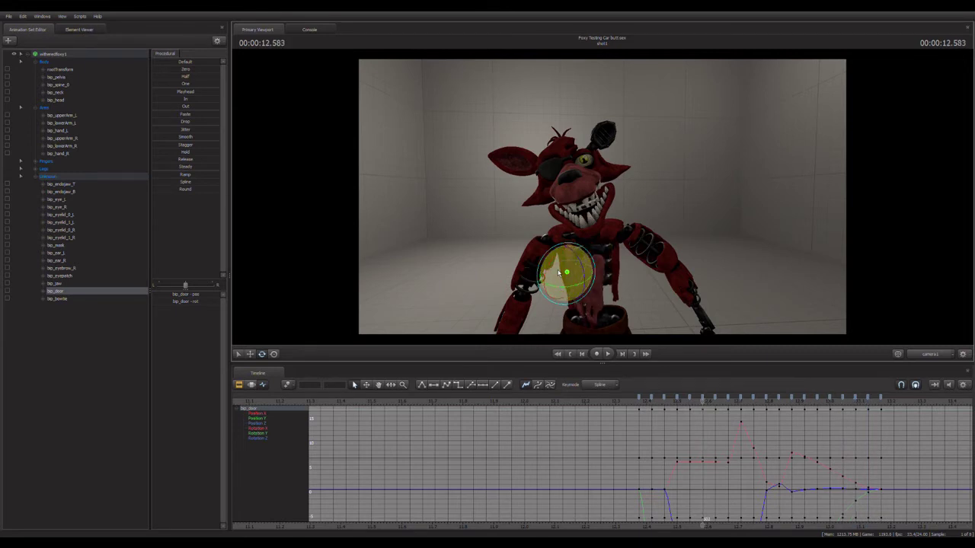
key("Right")
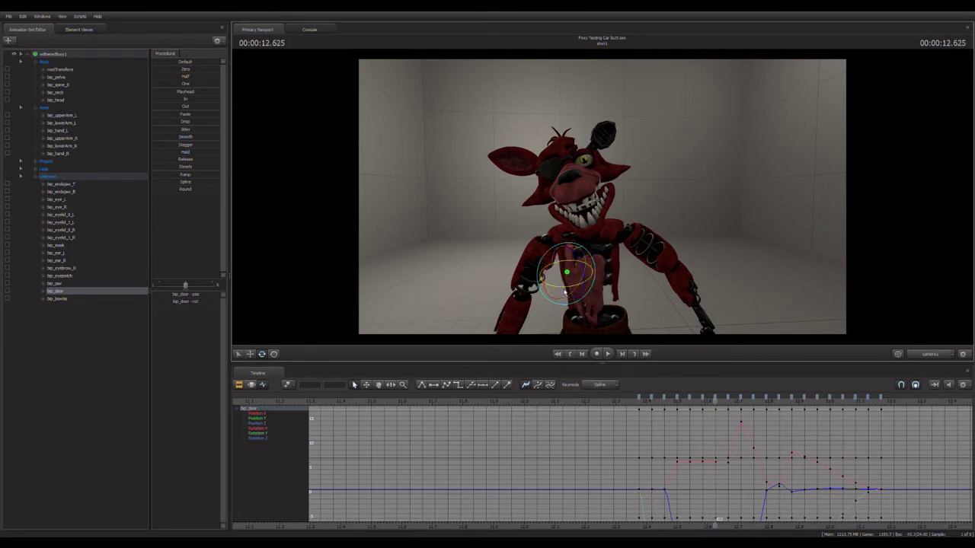
key("Right")
key("Right")
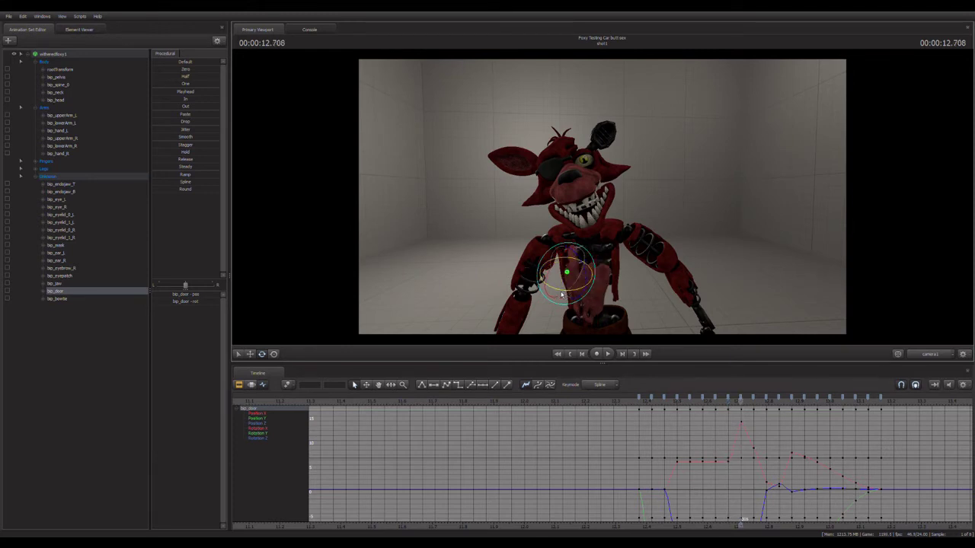
key("Right")
key("Right")
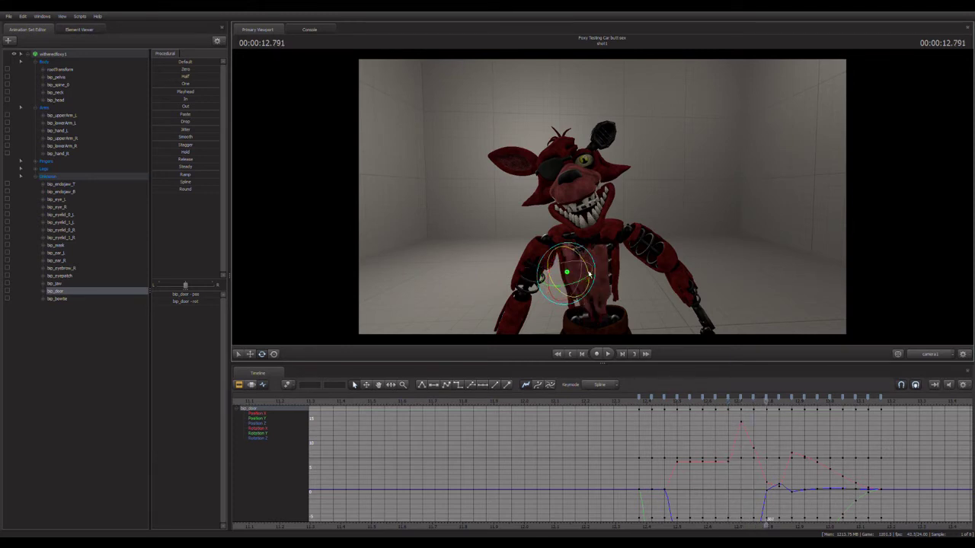
key("Right")
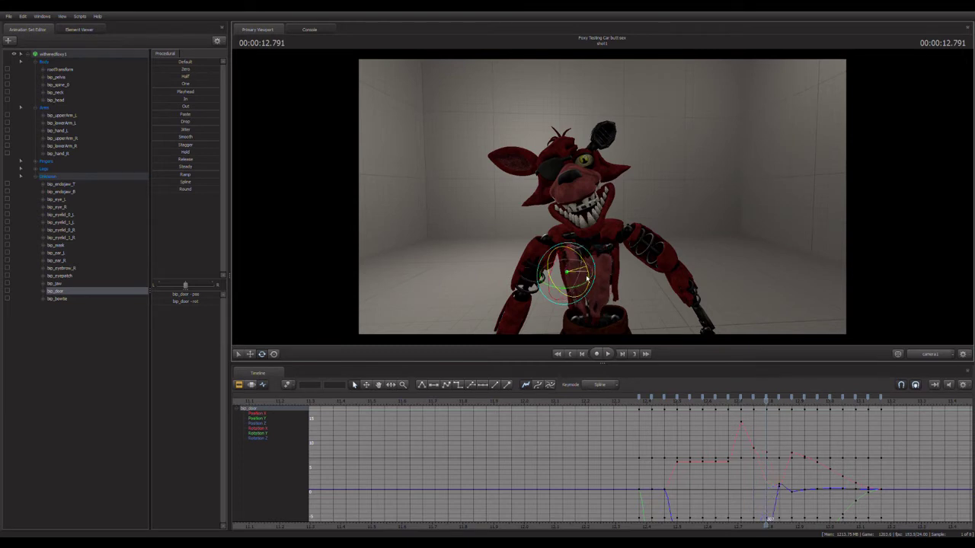
Step: Readjust bip_door's rotation slightly at 00:00:12.875 and offset it more strongly at 00:00:13.000
key("Right")
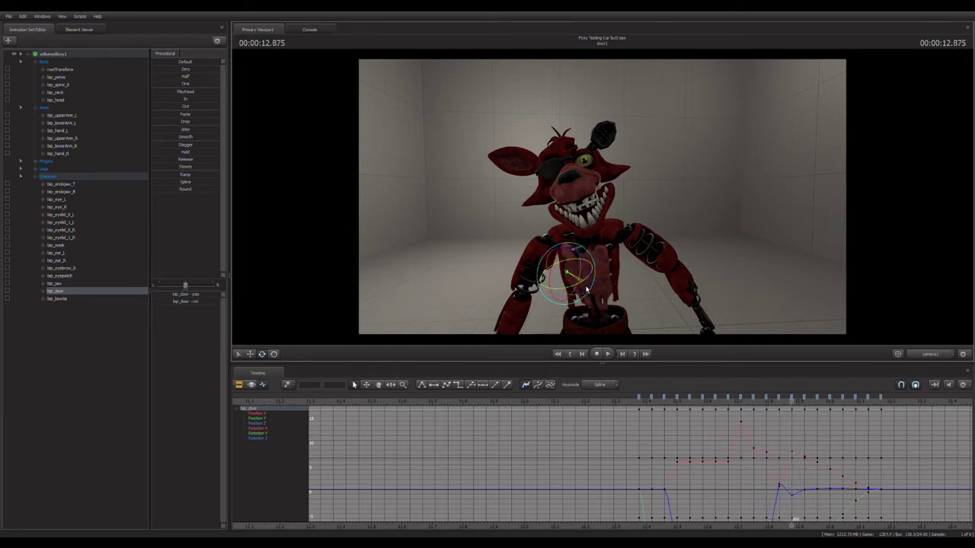
key("Right")
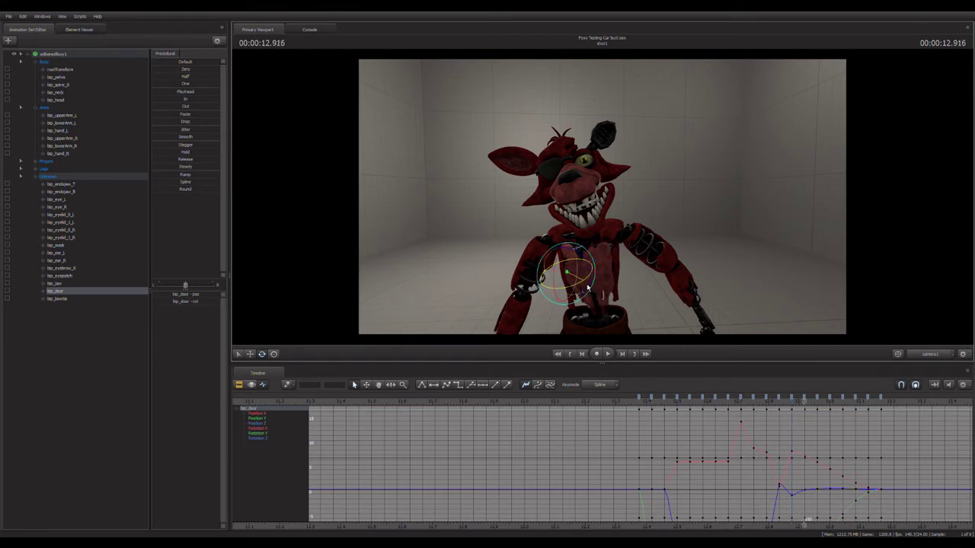
key("Right")
key("Right")
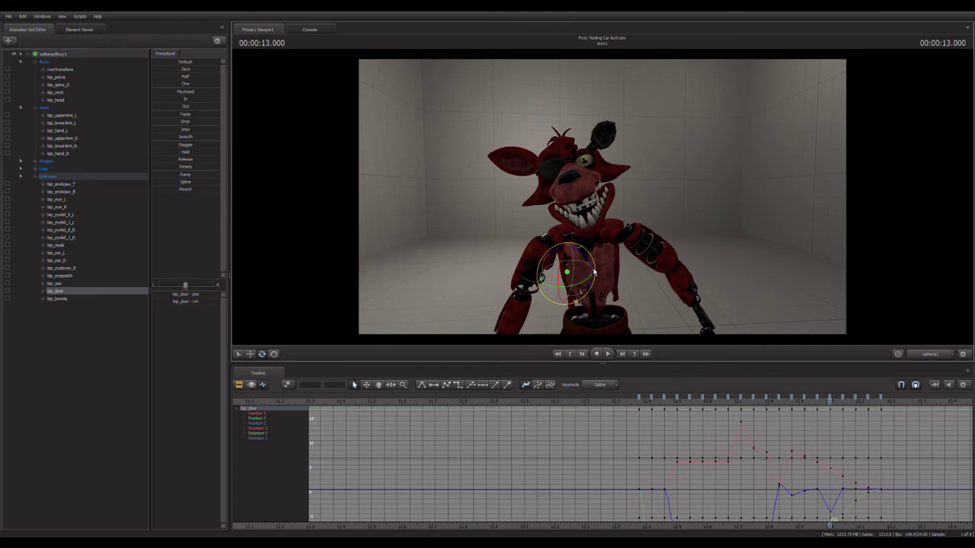
Step: Rotate bip_door in opposite directions at 00:00:13.083 and 00:00:13.125, and play back the finished swing
key("Right")
key("Right")
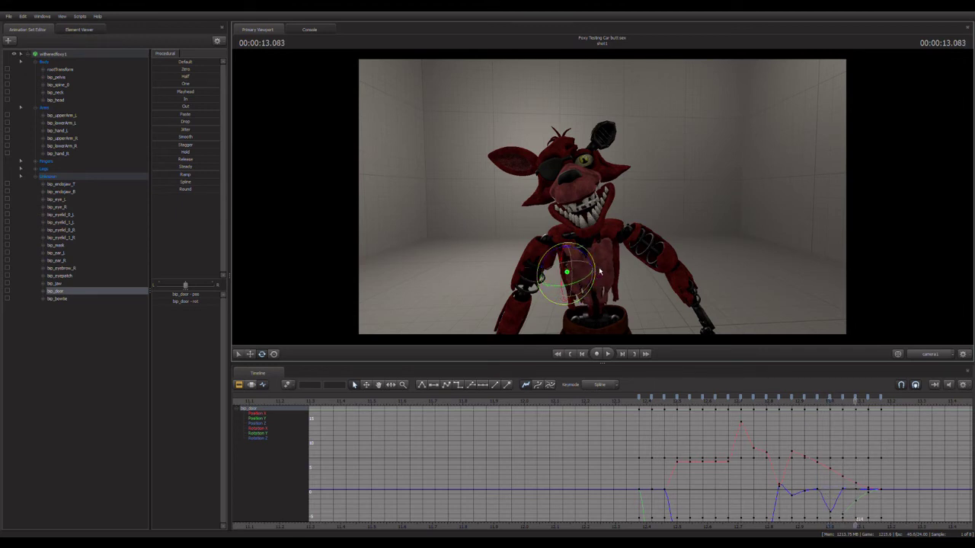
key("Right")
key("space")
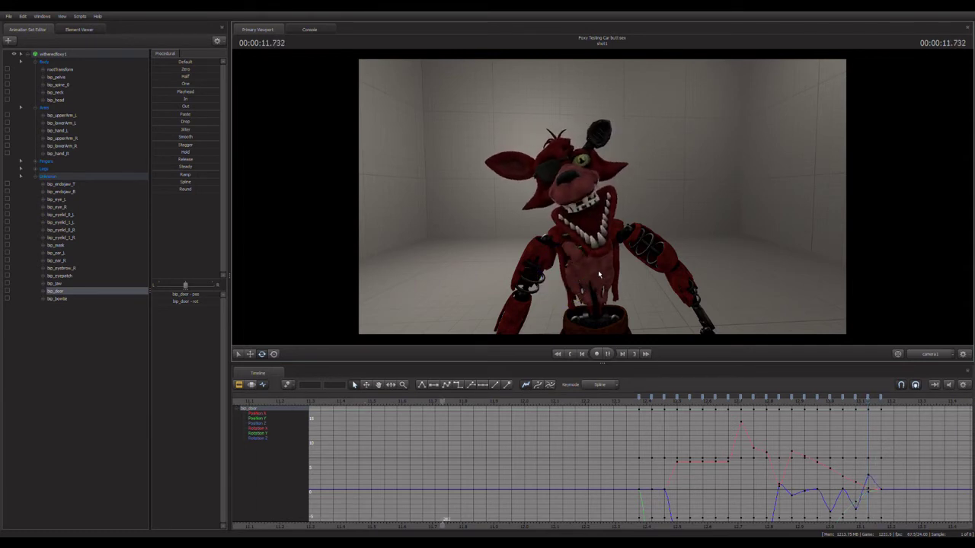
key("space")
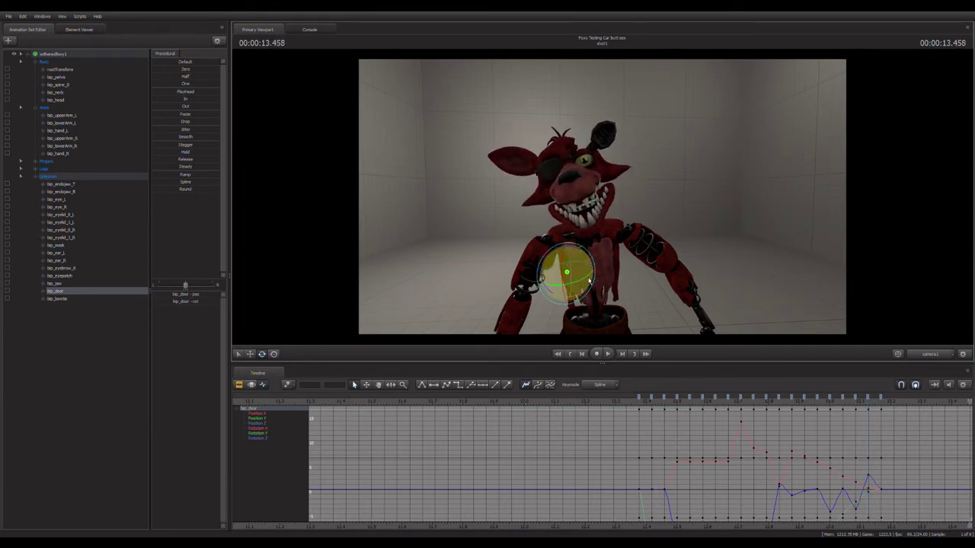
Step: Keyframe bip_spine_0's unchanged pose at 00:00:13.458, 00:00:13.541, 00:00:13.625 and 00:00:13.708
left_click(61, 85)
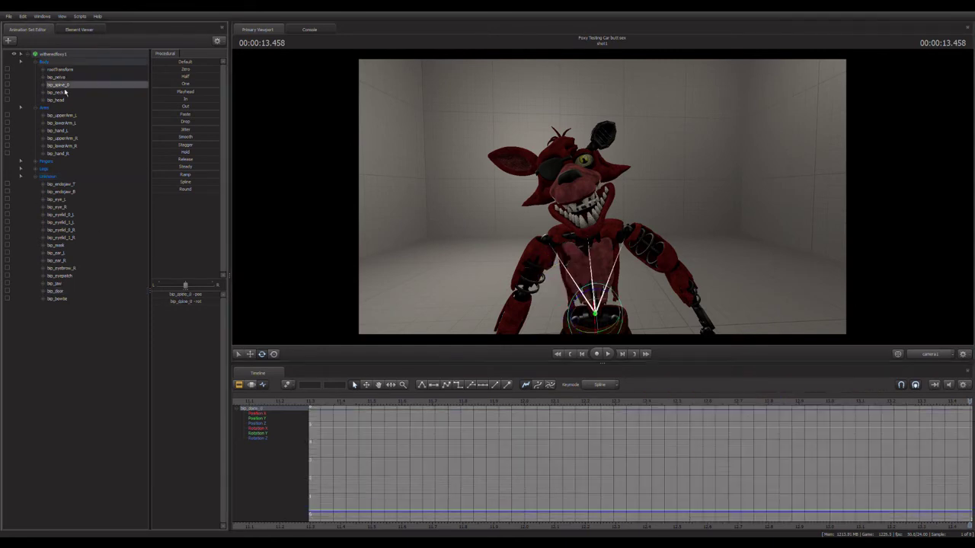
key("Right")
key("Right")
left_click(593, 337)
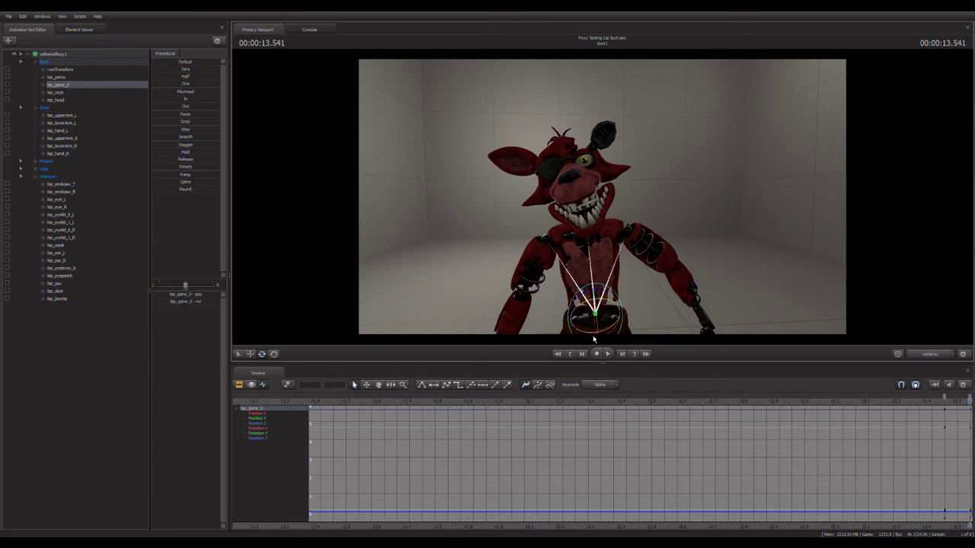
key("Right")
key("Right")
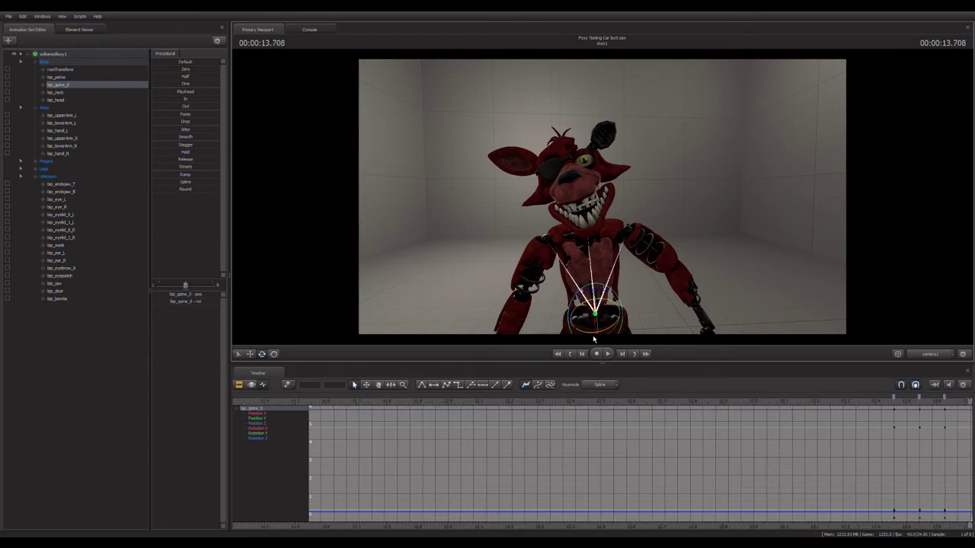
Step: Rotate bip_spine_0 between the rest keyframes, at 00:00:13.500 and further at 00:00:13.583, to twitch the upper body
key("Right")
key("Left")
key("Left")
key("Left")
key("Left")
key("Right")
key("Right")
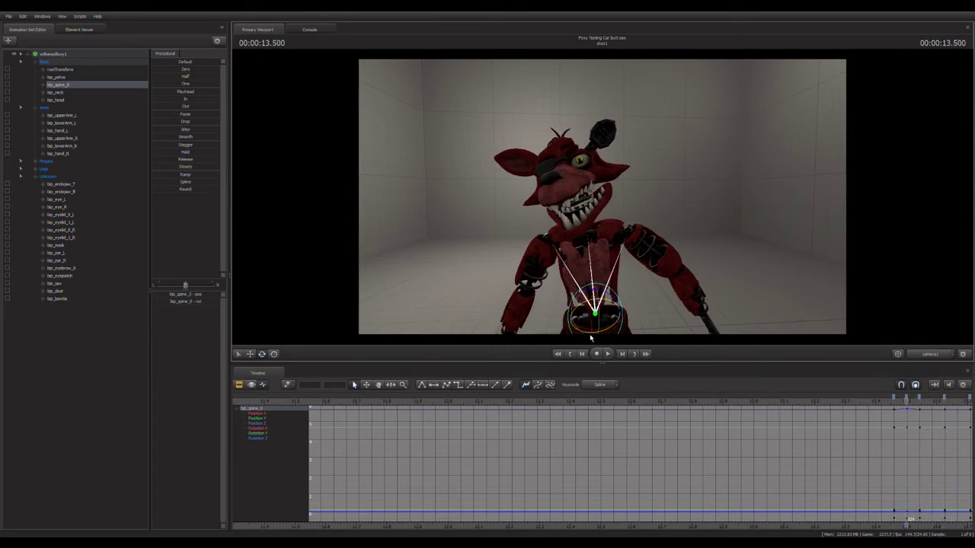
left_click_drag(590, 336, 584, 335)
left_click_drag(601, 290, 615, 297)
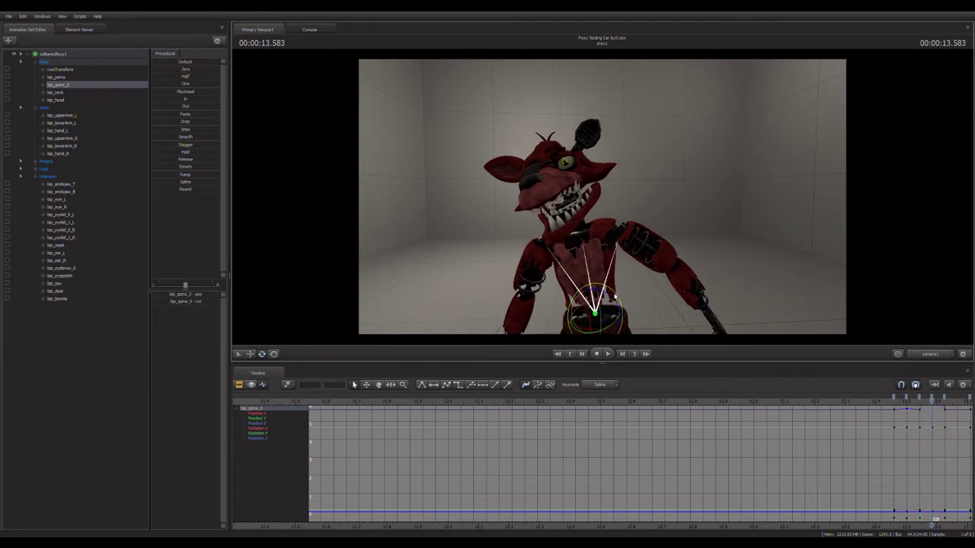
Step: Rotate bip_spine_0 on two axes at 00:00:13.666 for another twitch and play back the animation
key("Right")
key("Right")
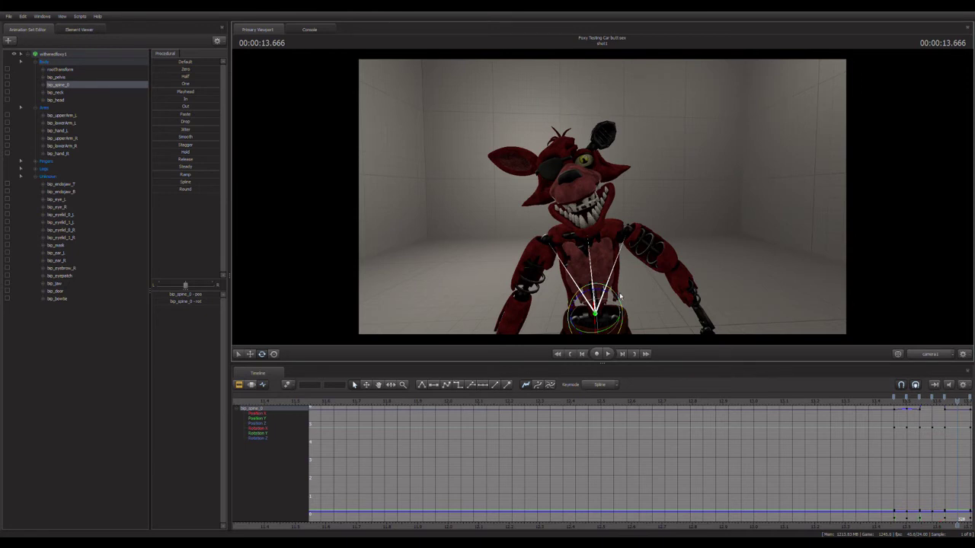
left_click_drag(619, 297, 621, 300)
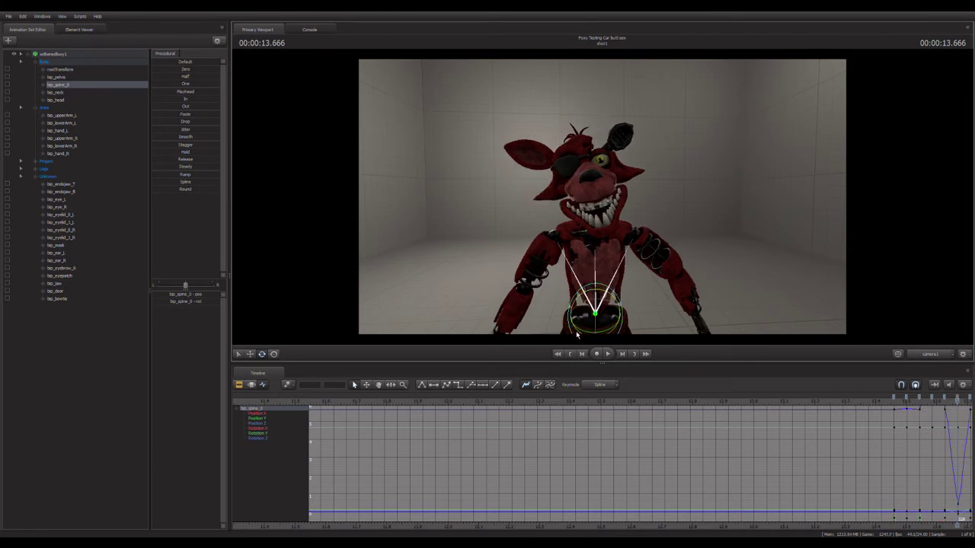
left_click_drag(576, 333, 594, 339)
key("space")
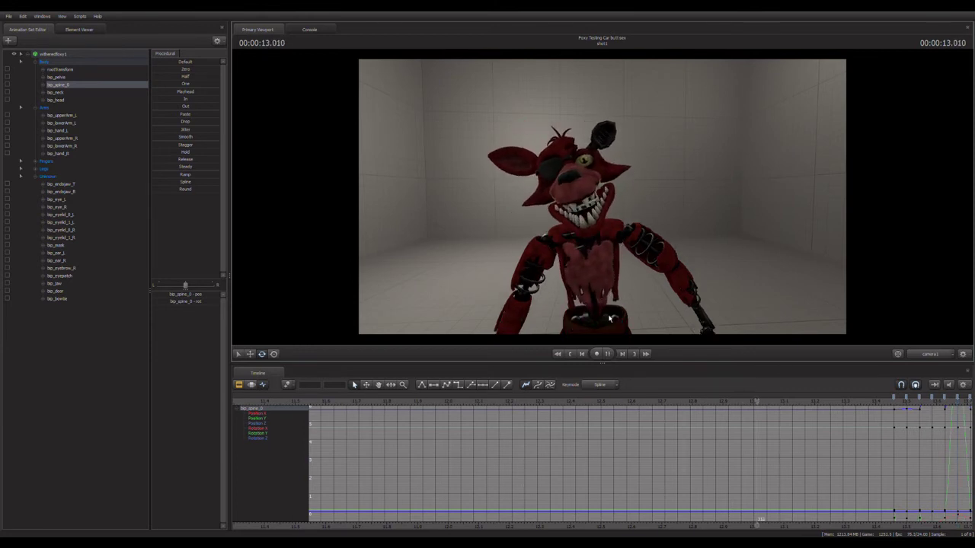
key("space")
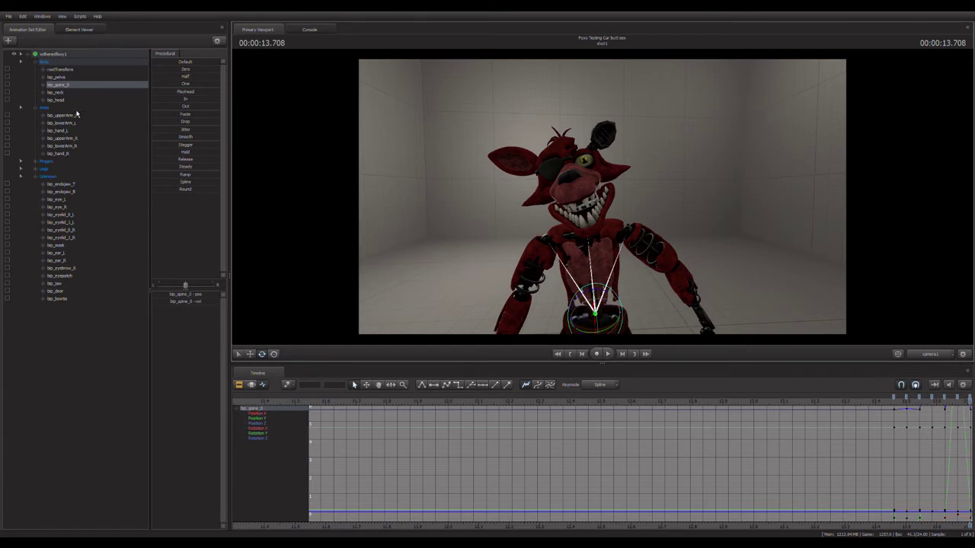
Step: Select bip_head and rotate it from the tilt to an upright pose at 00:00:13.875
left_click(56, 100)
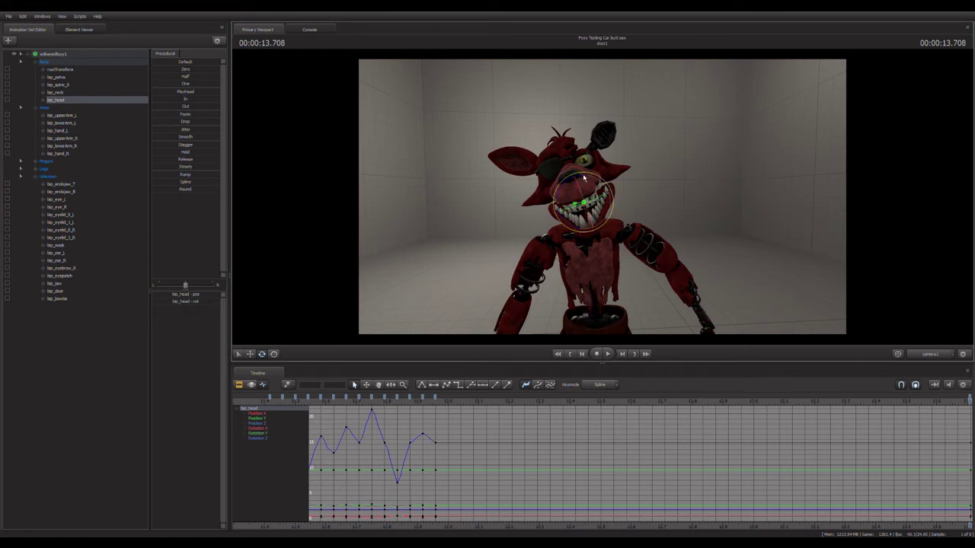
key("Right")
key("Right")
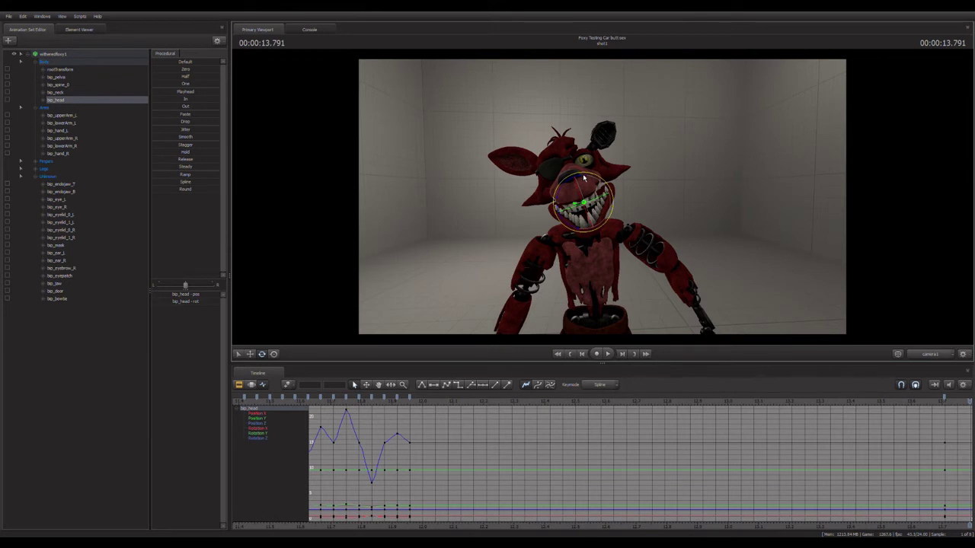
key("Right")
key("Right")
left_click_drag(584, 178, 592, 181)
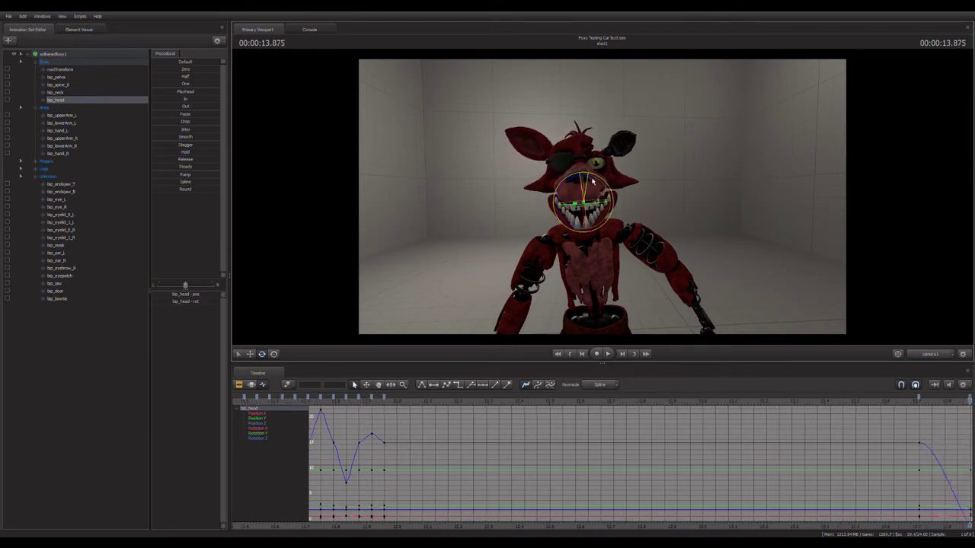
key("Left")
key("Left")
key("Left")
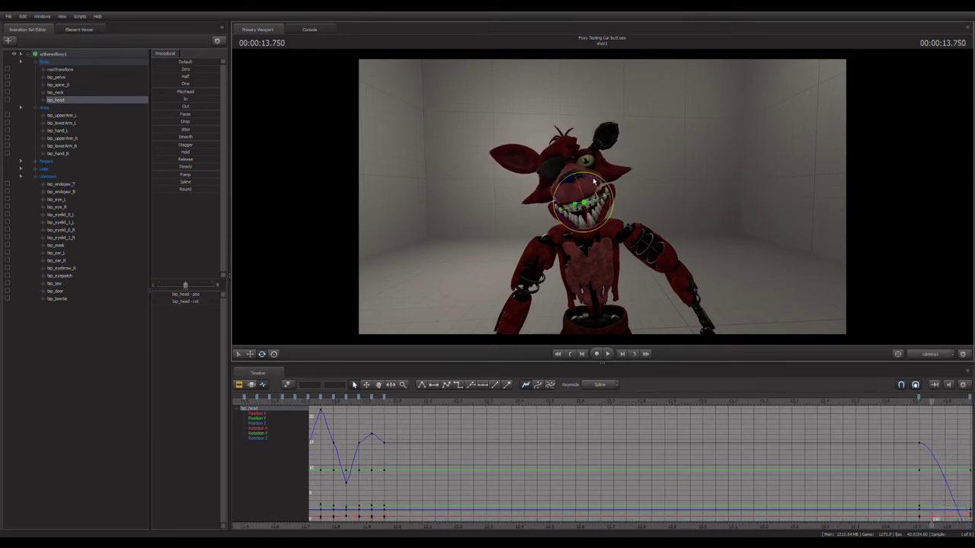
key("Right")
key("Right")
key("Right")
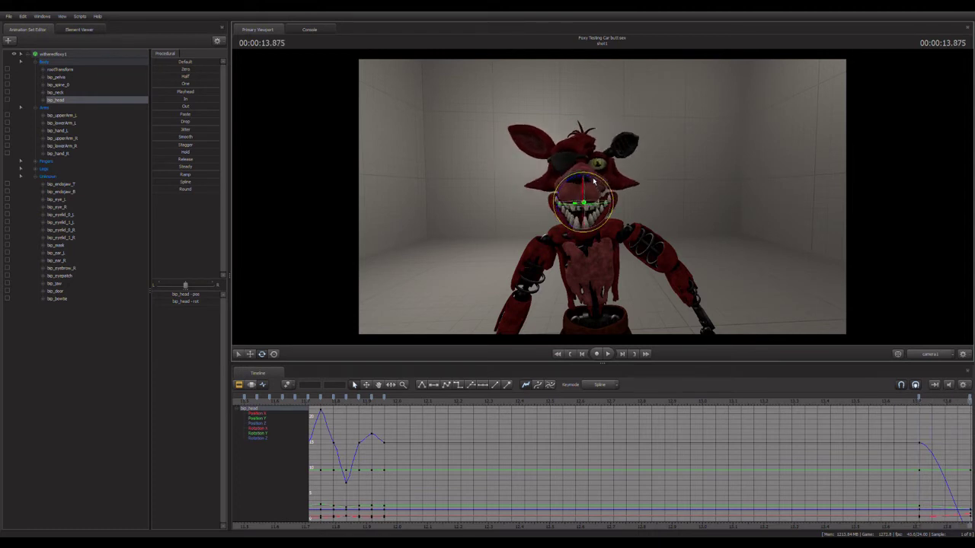
Step: Keyframe bip_head's unchanged upright pose on every frame from 00:00:13.916 to 00:00:14.166
key("Right")
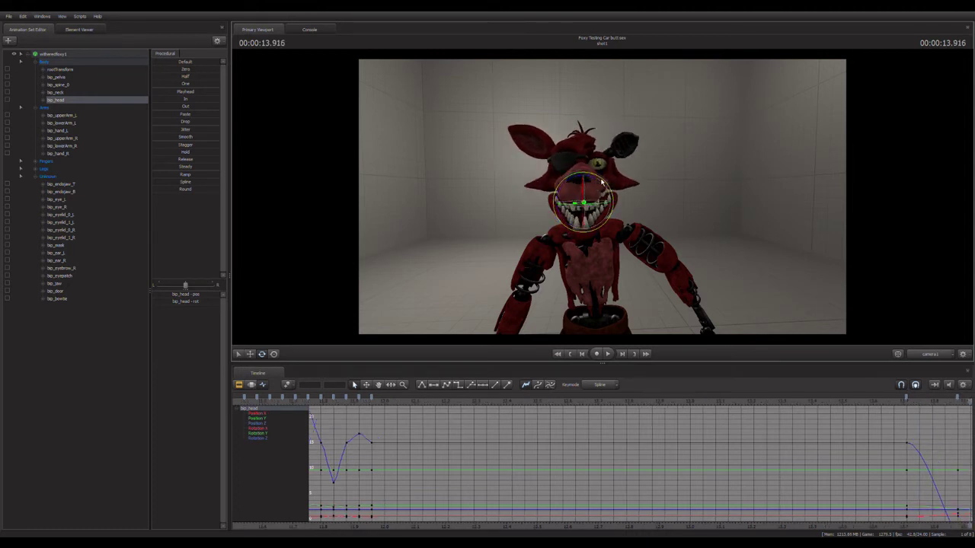
key("Right")
key("Right")
key("Right")
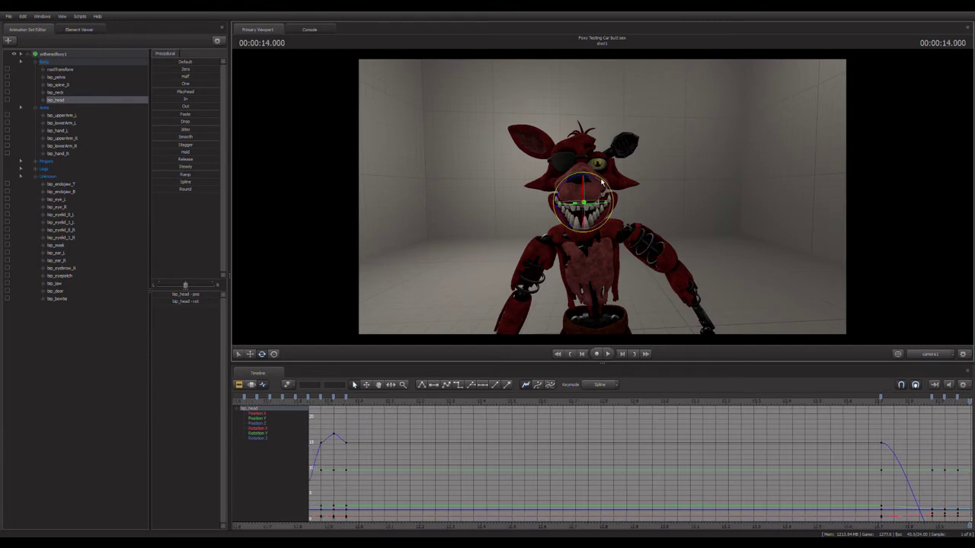
key("Right")
key("Right")
key("Right")
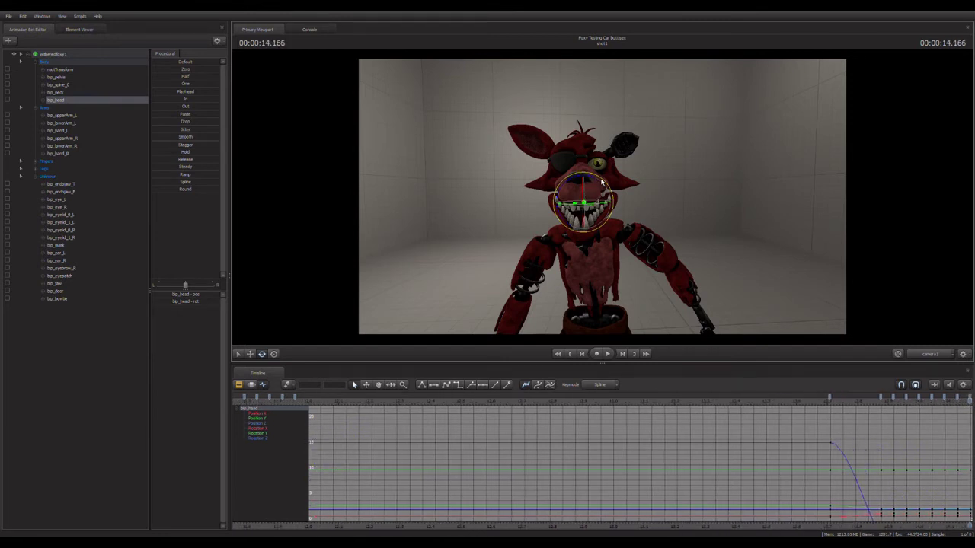
Step: Step through the frames up to 00:00:14.583 and back to examine bip_head's turn and its keyframe spacing in the graph
key("Right")
key("Right")
key("Right")
key("Right")
key("Right")
key("Right")
key("Right")
key("Right")
key("Right")
key("Right")
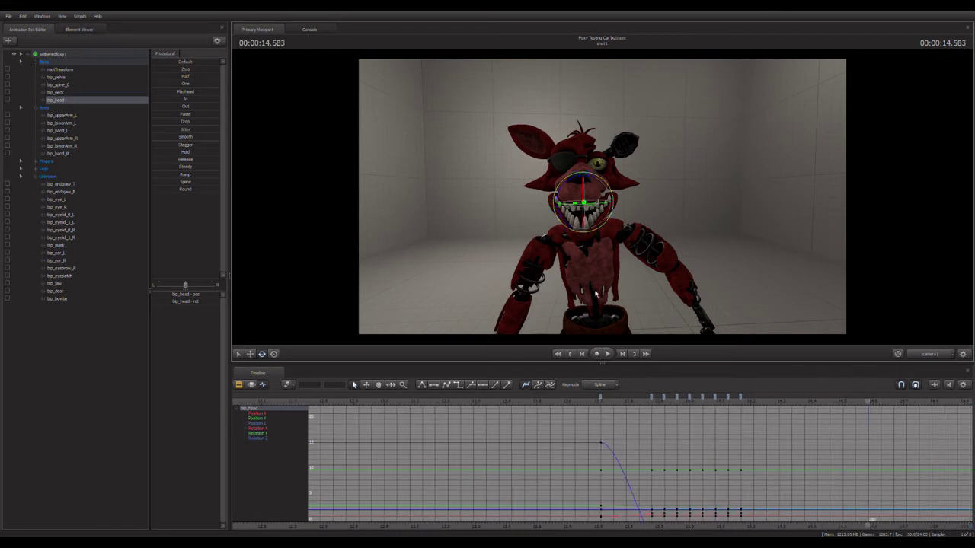
key("Left")
key("Left")
key("Left")
key("Left")
key("Left")
key("Left")
key("Left")
key("Left")
key("Left")
key("Left")
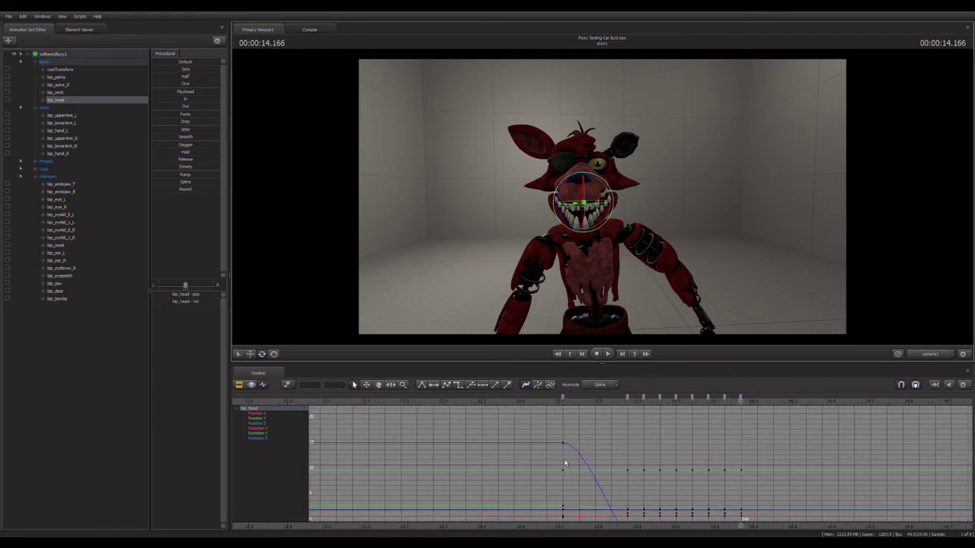
key("Left")
key("Left")
key("Left")
key("Left")
key("Left")
key("Left")
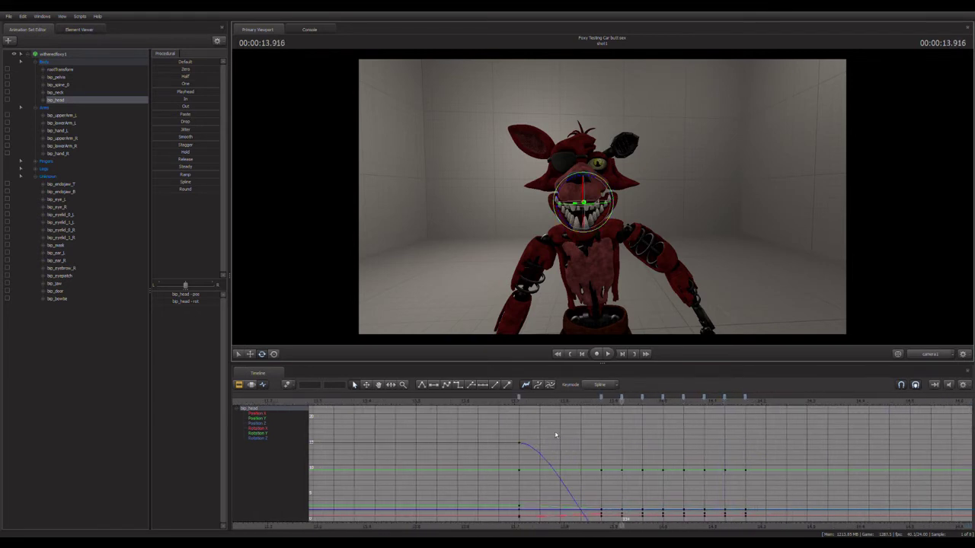
key("Left")
key("Left")
key("Left")
key("Left")
key("Left")
Step: Rotate bip_head slightly within the held upright section, and tilt it sideways at 00:00:14.083 for a twitch
key("Right")
key("Right")
key("Right")
key("Right")
left_click_drag(611, 189, 610, 196)
key("Right")
key("Right")
key("Right")
key("Right")
left_click_drag(616, 200, 613, 198)
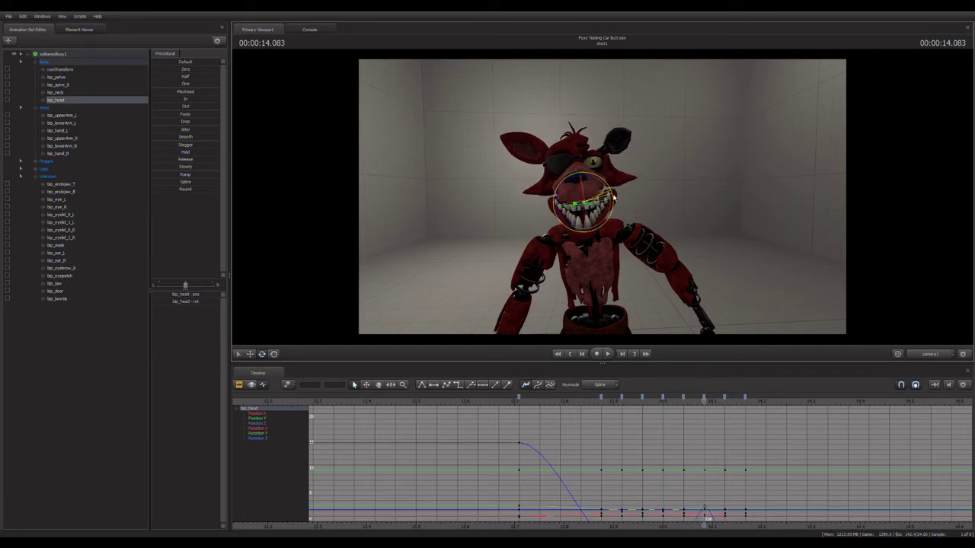
Step: Keyframe bip_head's unchanged upright pose at 00:00:14.208, 00:00:14.250 and 00:00:14.291
key("Right")
key("Right")
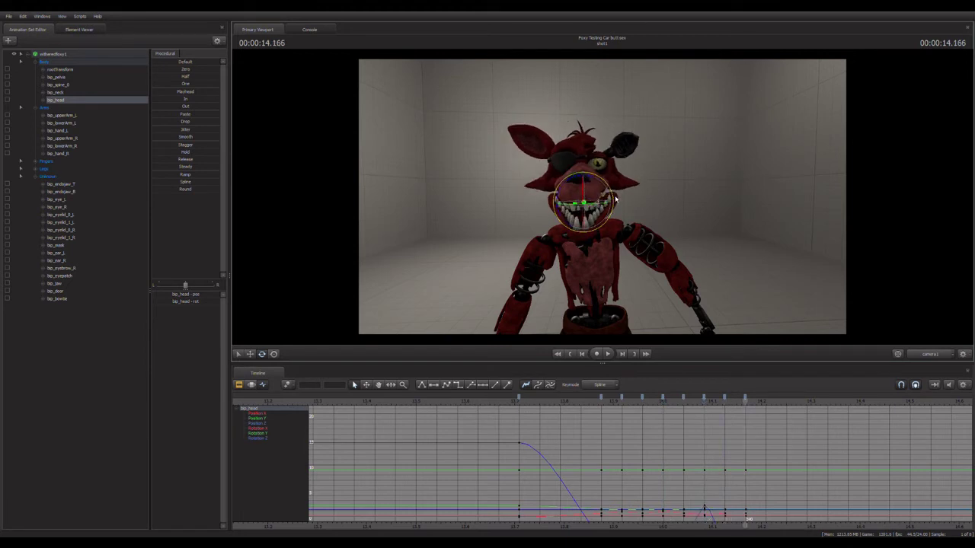
key("Right")
left_click(615, 200)
key("Right")
left_click(615, 200)
key("Right")
left_click(615, 199)
Step: Tilt bip_head sideways at 00:00:14.166 for a second, stronger twitch and play back the head movement
key("Left")
key("Left")
key("Left")
left_click_drag(615, 199, 631, 186)
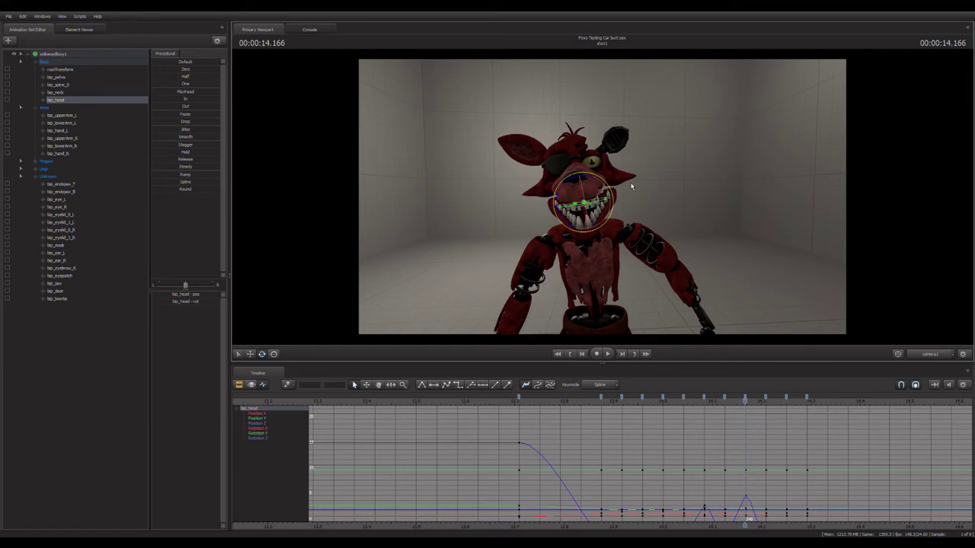
key("space")
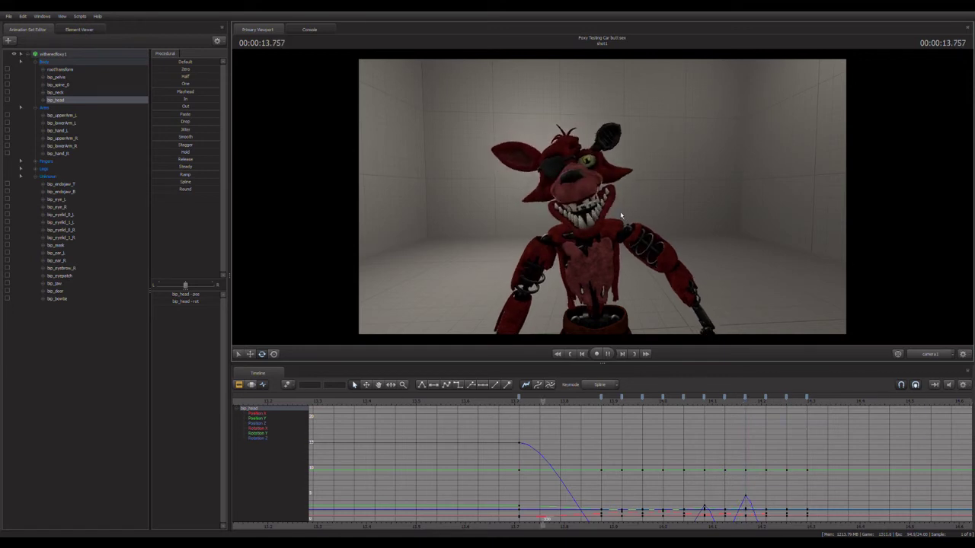
key("space")
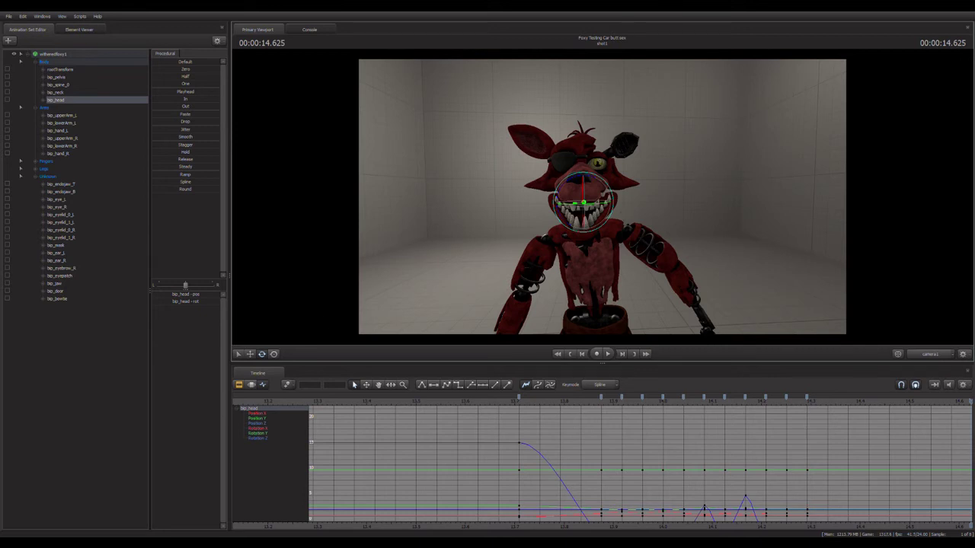
Step: Switch the timeline to the clip editor and rewind the shot to 00:00:08.916, before the head tilt begins
left_click(242, 387)
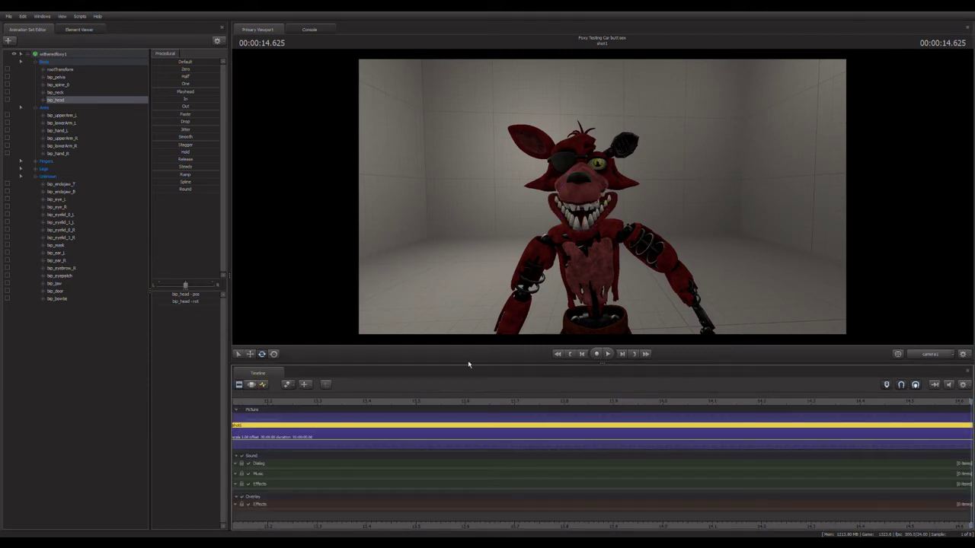
key("Left")
key("Left")
key("Left")
key("Left")
key("Left")
key("Left")
key("Left")
key("Left")
key("Left")
key("Left")
key("Left")
key("Left")
key("Left")
key("Left")
key("Left")
key("Left")
key("Left")
key("Left")
key("Left")
key("Left")
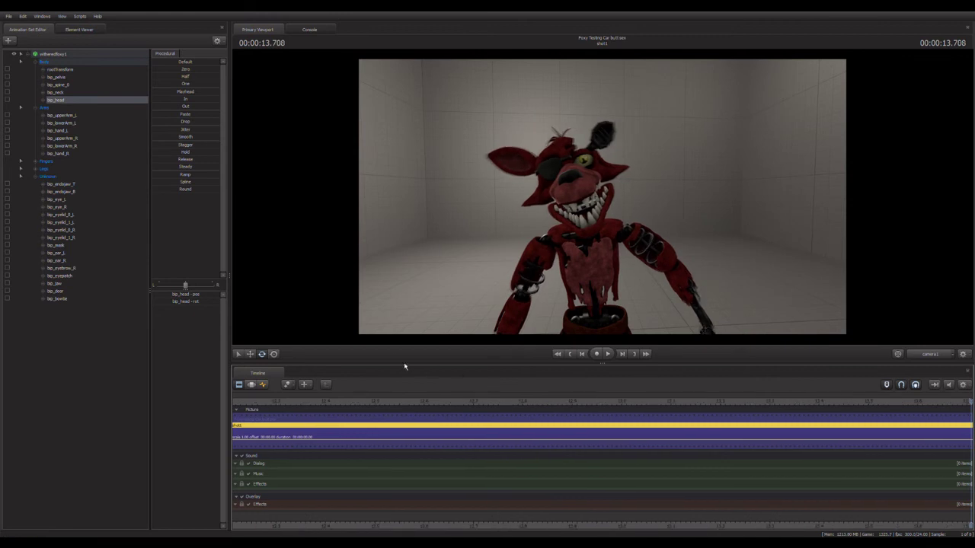
key("Left")
key("Left")
key("Left")
key("Left")
key("Left")
key("Left")
key("Left")
key("Left")
key("Left")
key("Left")
key("Left")
key("Left")
key("Left")
key("Left")
key("Left")
key("Left")
key("Left")
key("Left")
key("Left")
key("Left")
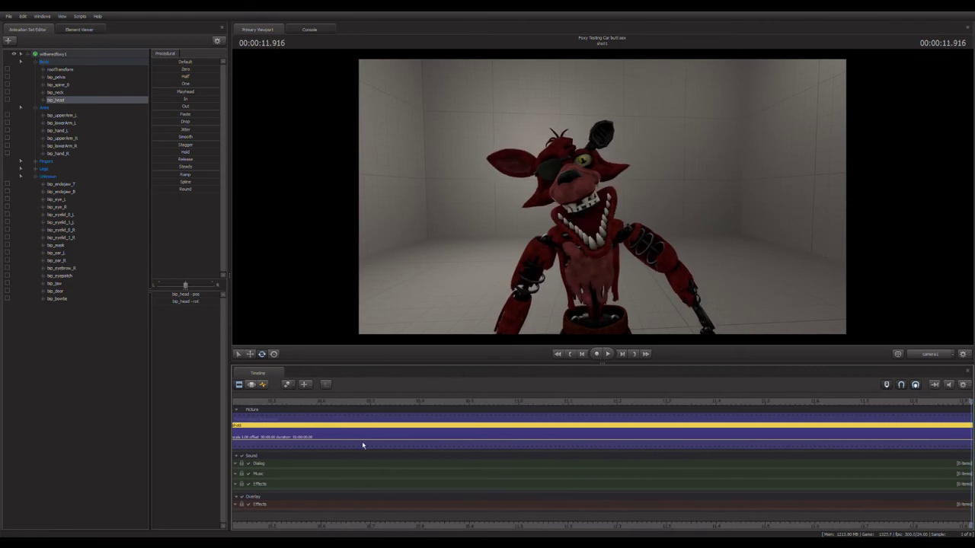
key("Left")
key("Left")
key("Left")
key("Left")
key("Left")
key("Left")
key("Left")
key("Left")
key("Left")
key("Left")
key("Left")
key("Left")
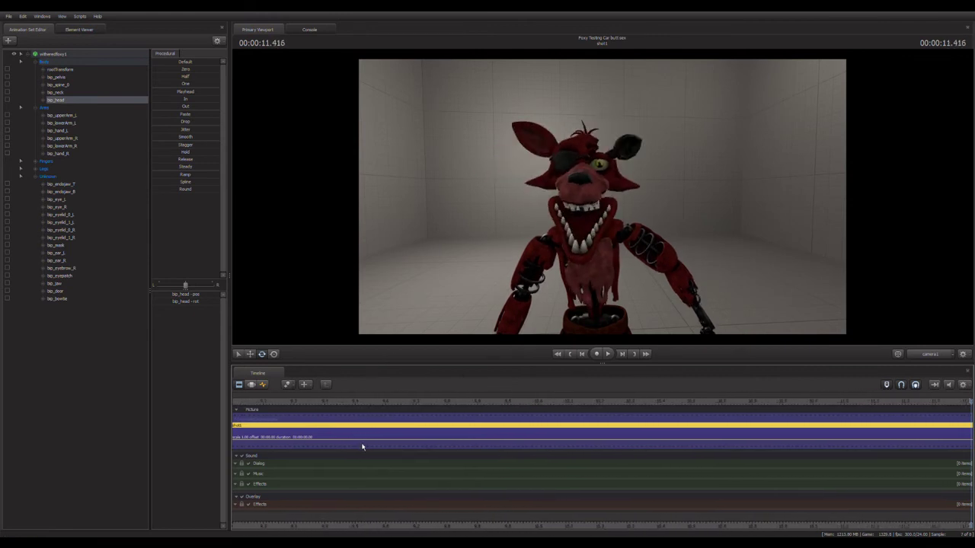
key("Left")
key("Left")
key("Left")
key("Left")
key("Left")
key("Left")
key("Left")
key("Left")
key("Left")
key("Left")
key("Left")
key("Left")
key("Left")
key("Left")
key("Left")
key("Left")
key("Left")
key("Left")
key("Left")
key("Left")
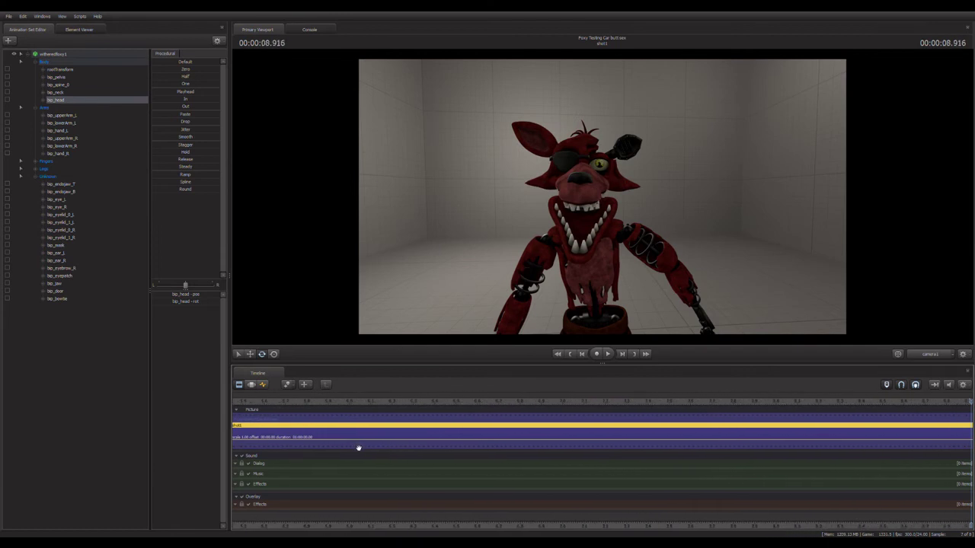
Step: Rewind the shot frame by frame from 00:00:08.916 to 00:00:01.666, within the first head tilt
key("Left")
key("Left")
key("Left")
key("Left")
key("Left")
key("Left")
key("Left")
key("Left")
key("Left")
key("Left")
key("Left")
key("Left")
key("Left")
key("Left")
key("Left")
key("Left")
key("Left")
key("Left")
key("Left")
key("Left")
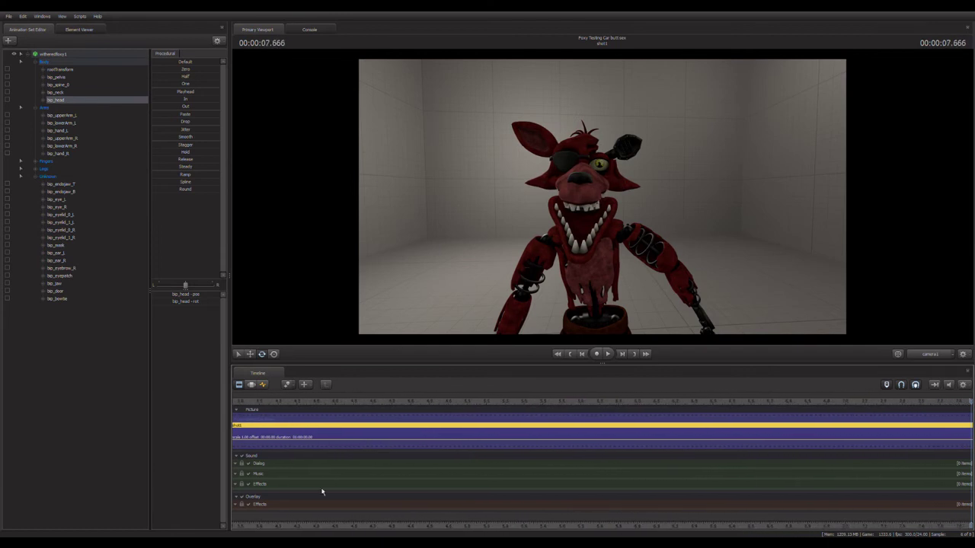
key("Left")
key("Left")
key("Left")
key("Left")
key("Left")
key("Left")
key("Left")
key("Left")
key("Left")
key("Left")
key("Left")
key("Left")
key("Left")
key("Left")
key("Left")
key("Left")
key("Left")
key("Left")
key("Left")
key("Left")
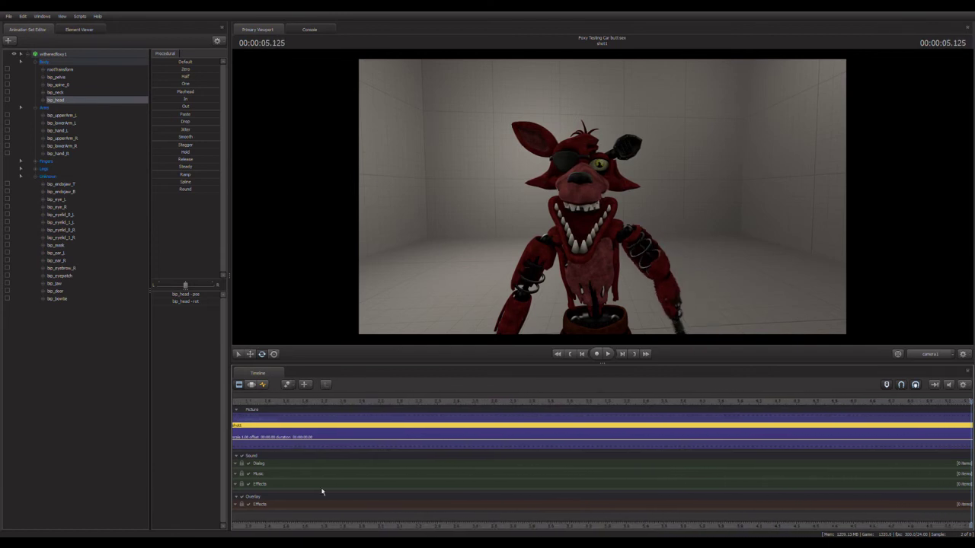
key("Left")
key("Left")
key("Left")
key("Left")
key("Left")
key("Left")
key("Left")
key("Left")
key("Left")
key("Left")
key("Left")
key("Left")
key("Left")
key("Left")
key("Left")
key("Left")
key("Left")
key("Left")
key("Left")
key("Left")
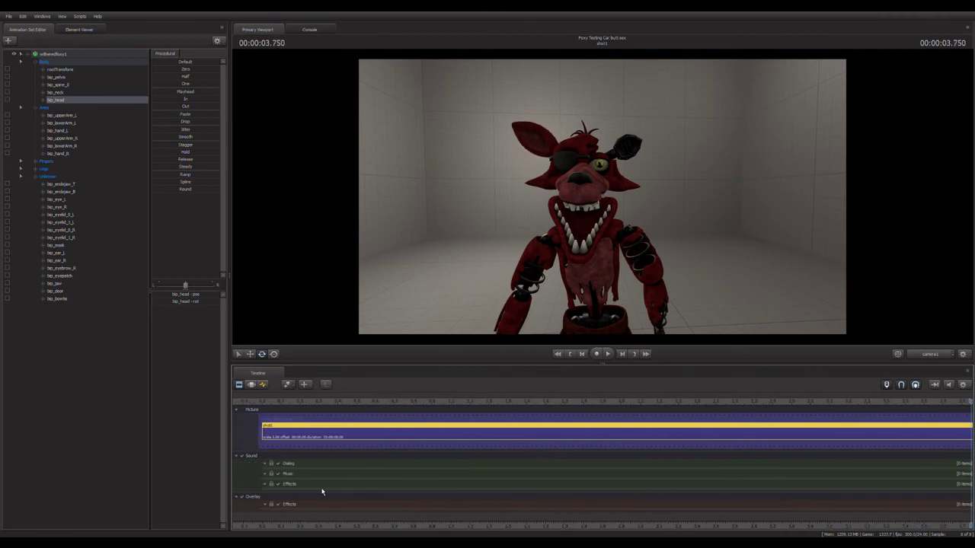
key("Left")
key("Left")
key("Left")
key("Left")
key("Left")
key("Left")
key("Left")
key("Left")
key("Left")
key("Left")
key("Left")
key("Left")
key("Left")
key("Left")
key("Left")
key("Left")
key("Left")
key("Left")
key("Left")
key("Left")
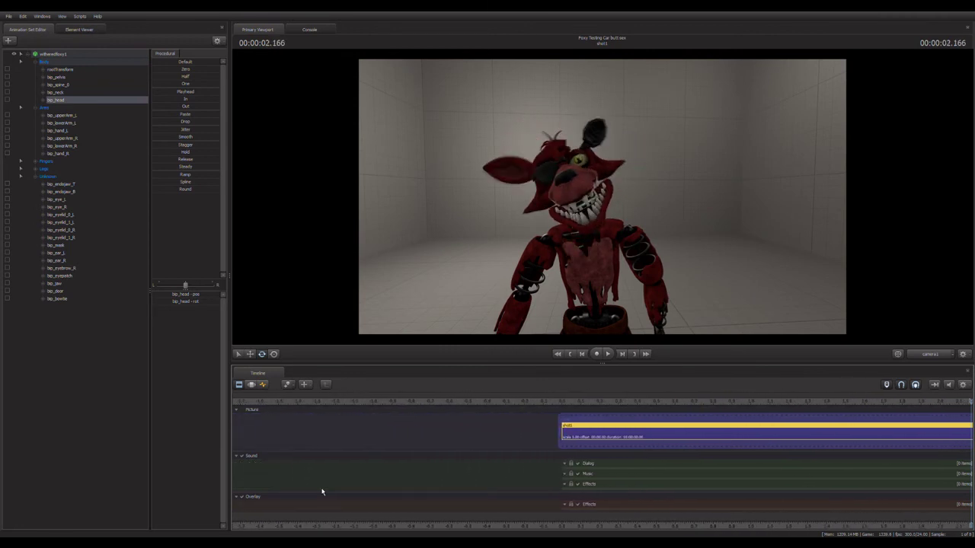
key("Left")
key("Left")
key("Left")
key("Left")
key("Left")
key("Left")
key("Left")
key("Left")
key("Left")
key("Left")
key("Left")
key("Left")
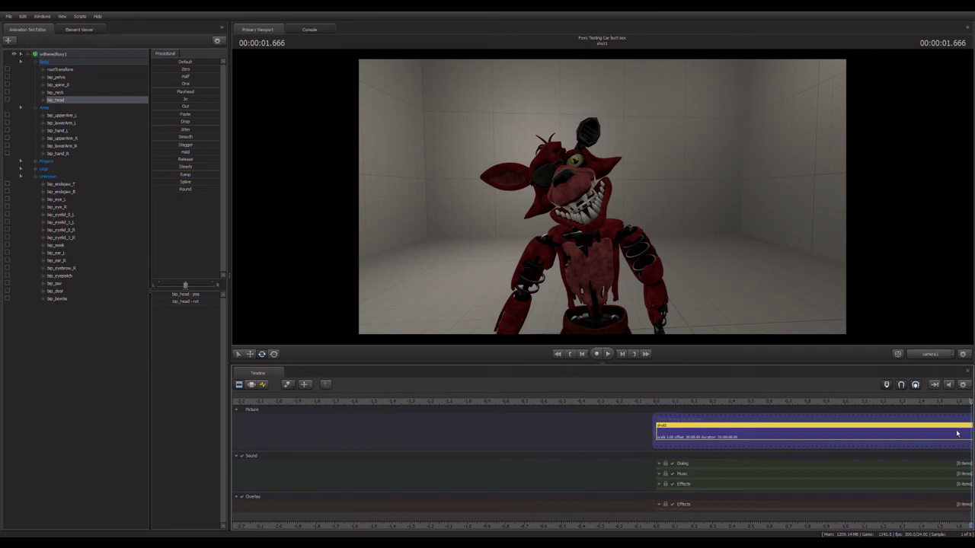
Step: Locate the start of the first head movement and add robot_move_sound_1.wav to the Dialog track at 00:00:00.583
left_click_drag(970, 401, 735, 318)
key("Left")
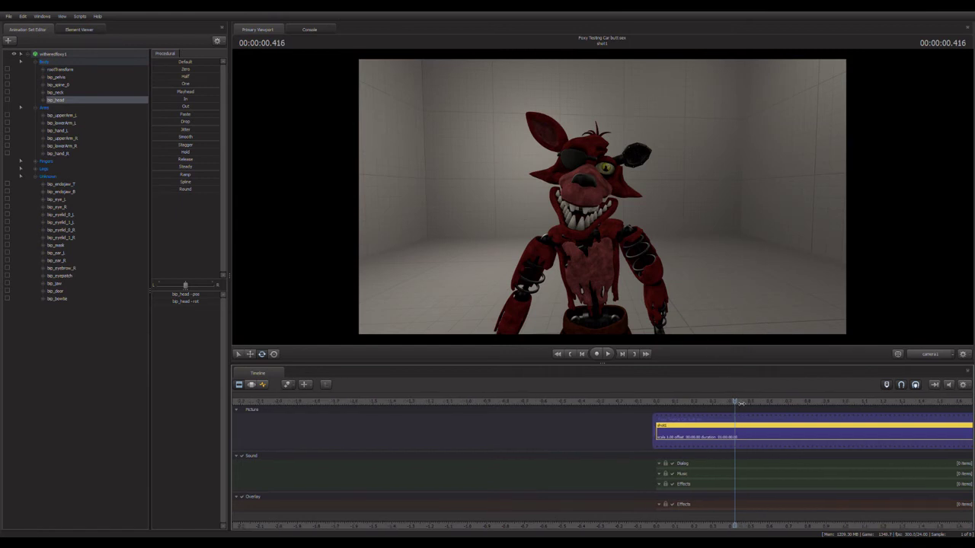
left_click_drag(737, 401, 700, 394)
key("Right")
key("Right")
key("Right")
key("Right")
key("Right")
key("Right")
key("Right")
key("Right")
key("Right")
key("Right")
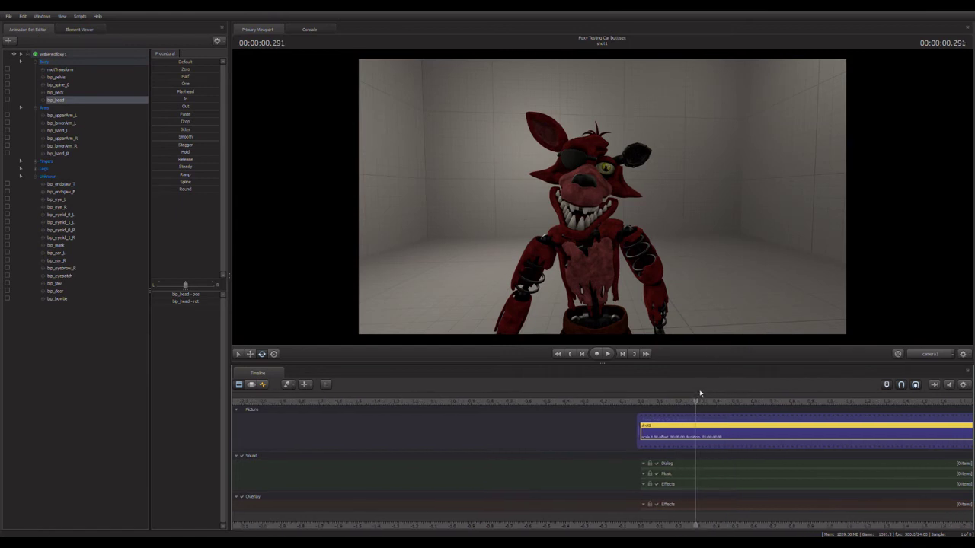
key("Left")
key("Left")
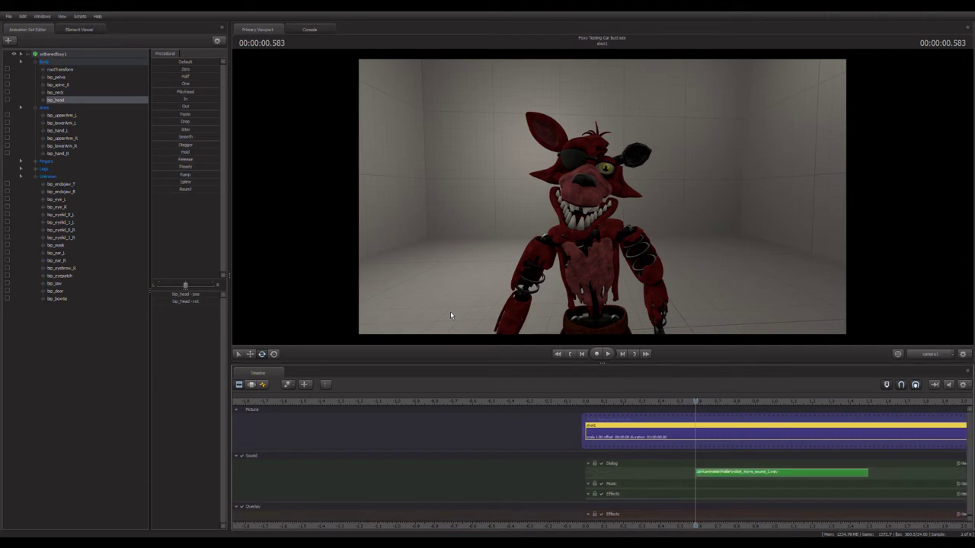
Step: Play on to the head's return movement and add robot_move_sound_2.wav to the Dialog track at 00:00:02.125
key("space")
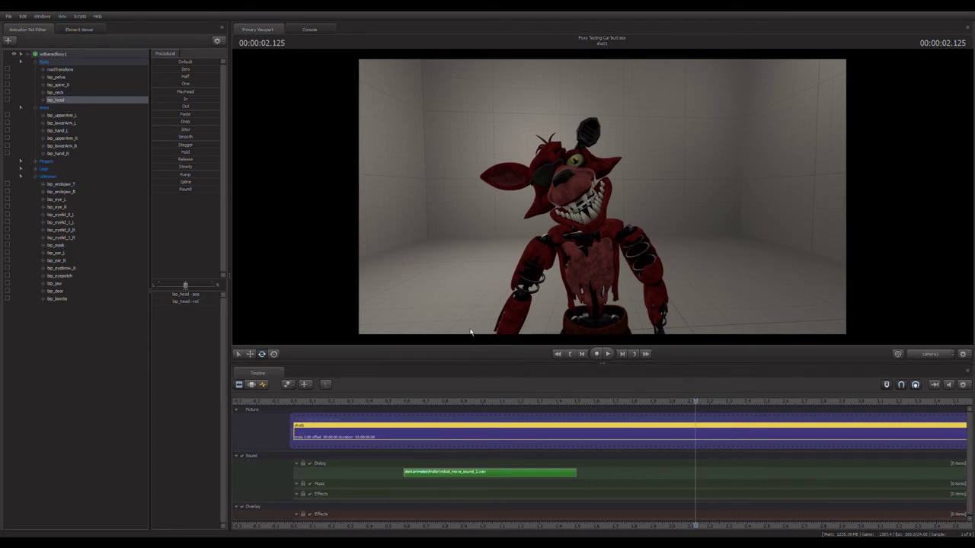
key("ctrl+v")
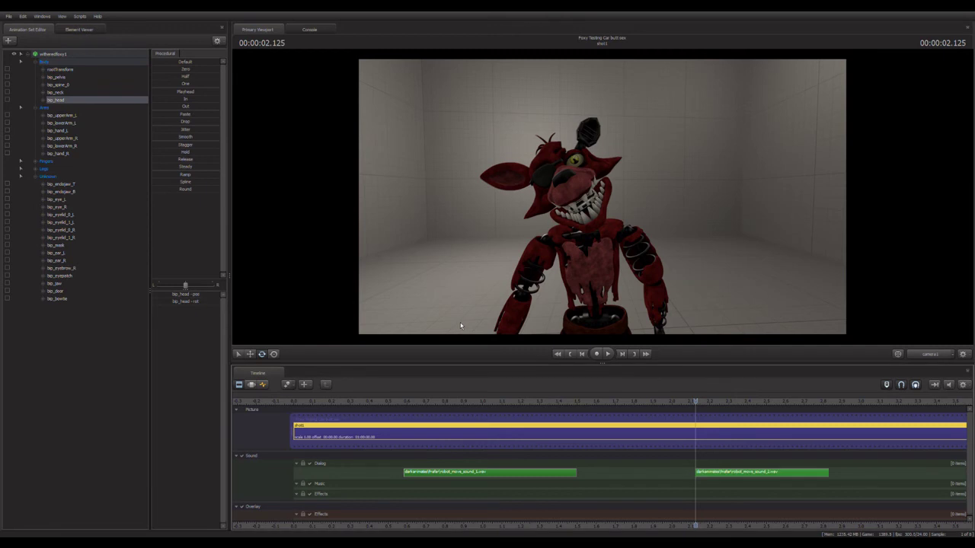
Step: Step through the head's return movement and play it back to check the second sound's timing
key("Right")
key("Right")
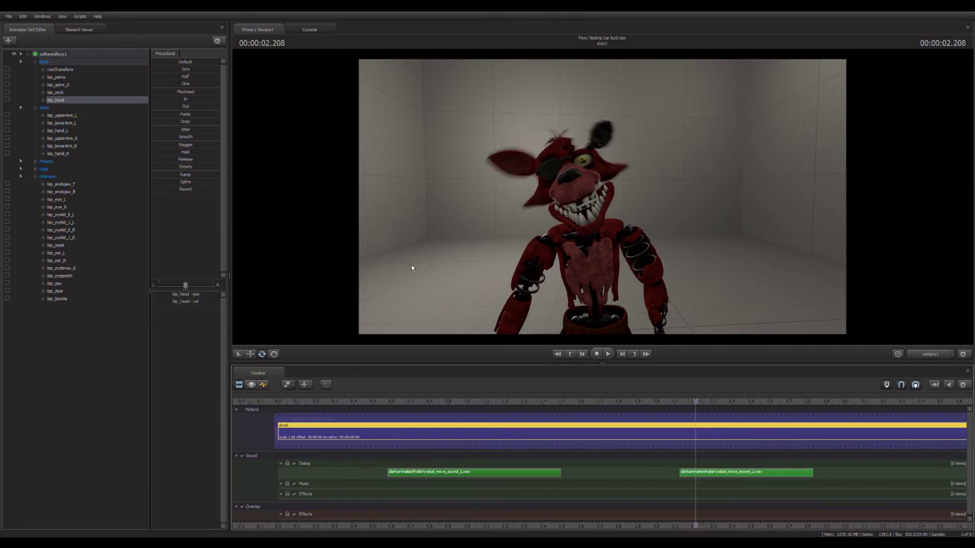
key("Right")
key("Right")
key("Right")
key("Right")
key("Right")
key("Right")
key("Right")
key("Left")
key("Left")
key("Left")
key("Left")
key("Left")
key("Left")
key("Left")
key("Left")
key("Left")
key("Left")
key("Left")
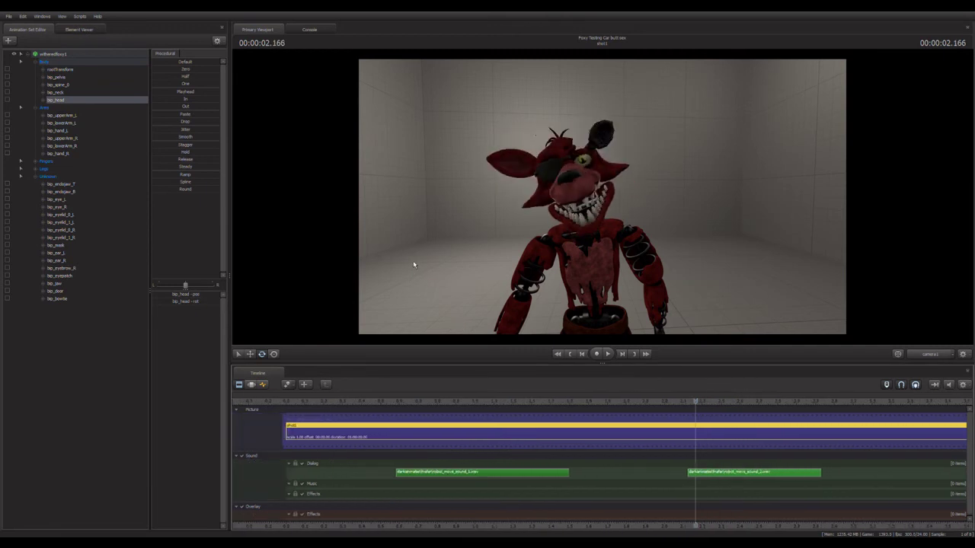
key("space")
key("space")
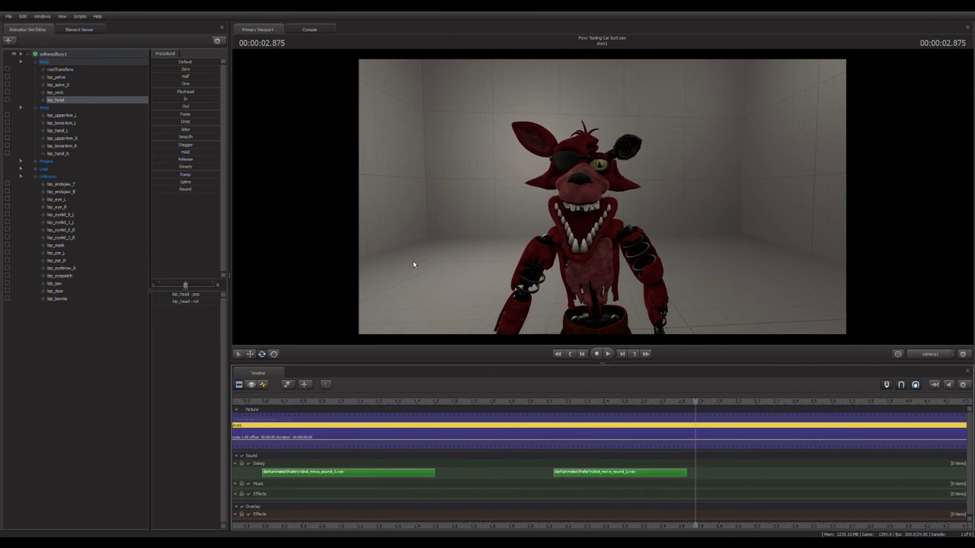
Step: Place another robot_move_sound clip on the Music track at 00:00:02.708, where the jaw begins to open
key("Left")
key("Left")
key("Left")
key("Left")
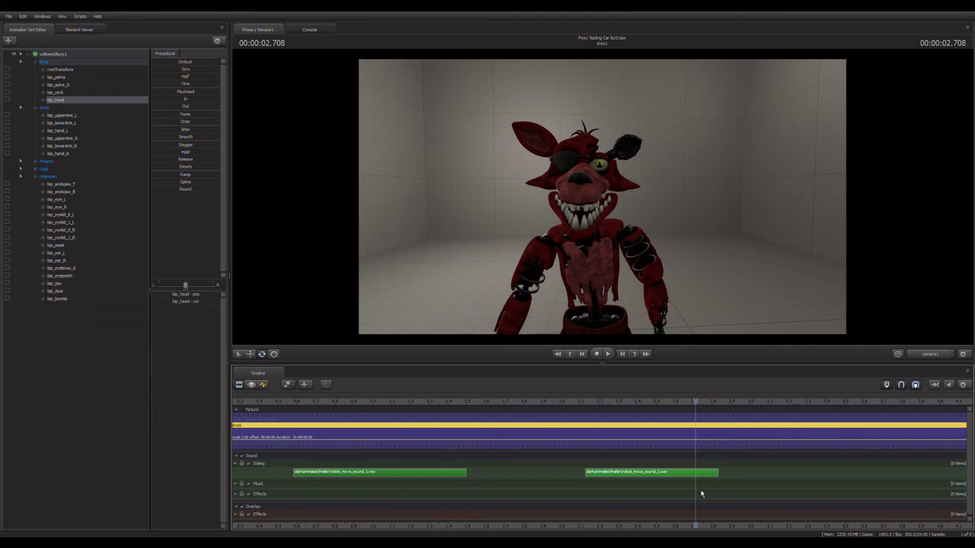
left_click(434, 351)
Step: Play the shot on to 00:00:04.041 and add robot_move_sound_1.wav to the Dialog track there
key("space")
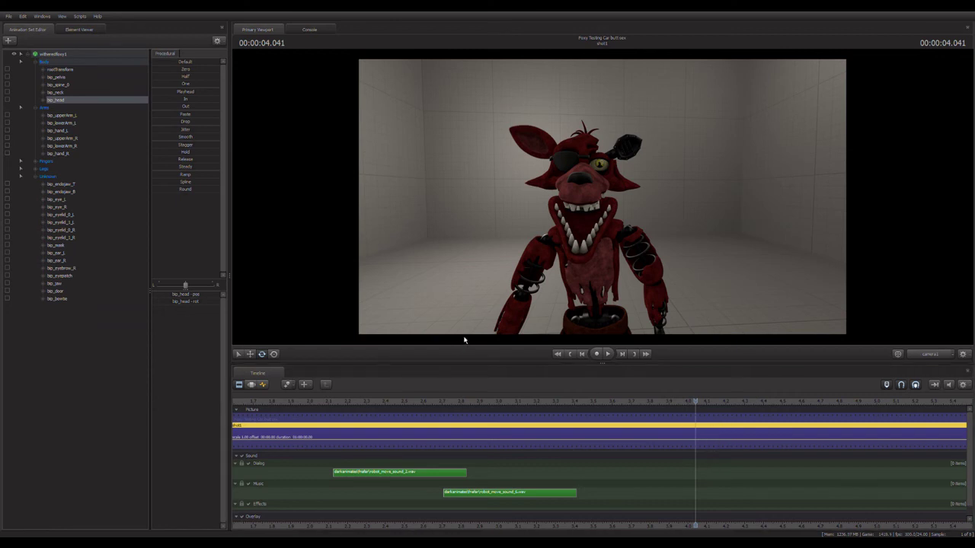
key("ctrl+v")
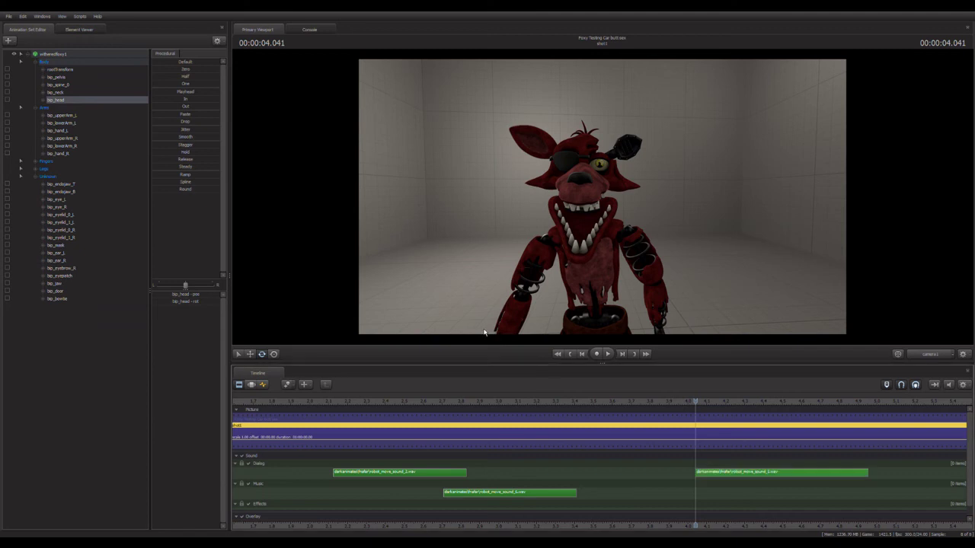
Step: Play back the newly placed sound and add another robot_move_sound clip to the Music track at 00:00:04.833
key("space")
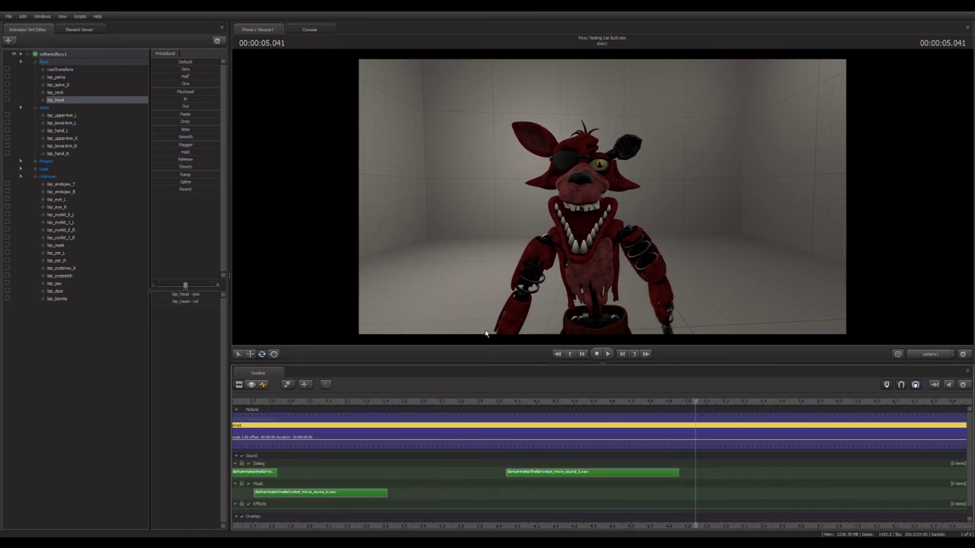
key("space")
key("Left")
key("Left")
key("Left")
key("Left")
key("Left")
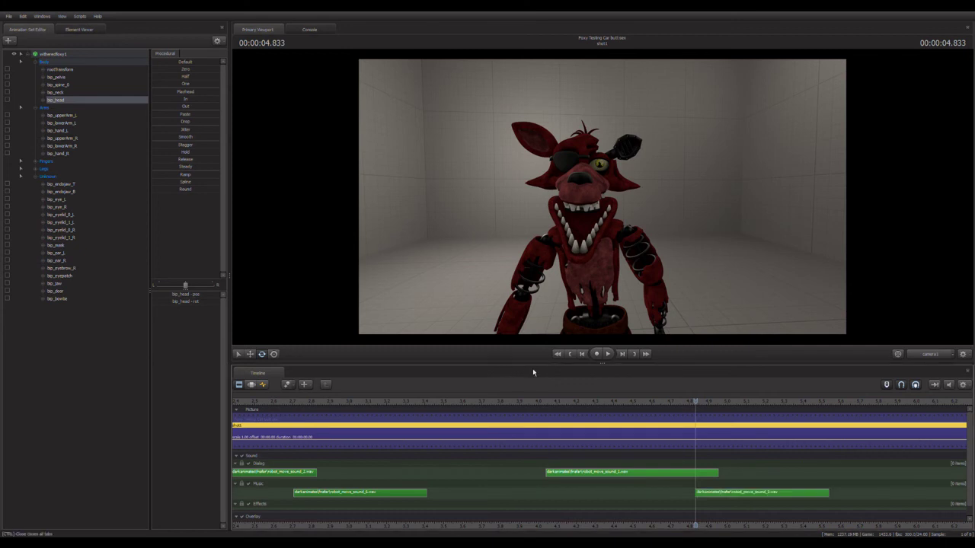
Step: Advance through the shot to 00:00:10.875 to find the next Foxy movement that needs a sound
key("Right")
key("Right")
key("Right")
key("Right")
key("Right")
key("Right")
key("Right")
key("Right")
key("Right")
key("Right")
key("Right")
key("Right")
key("Right")
key("Right")
key("Right")
key("Right")
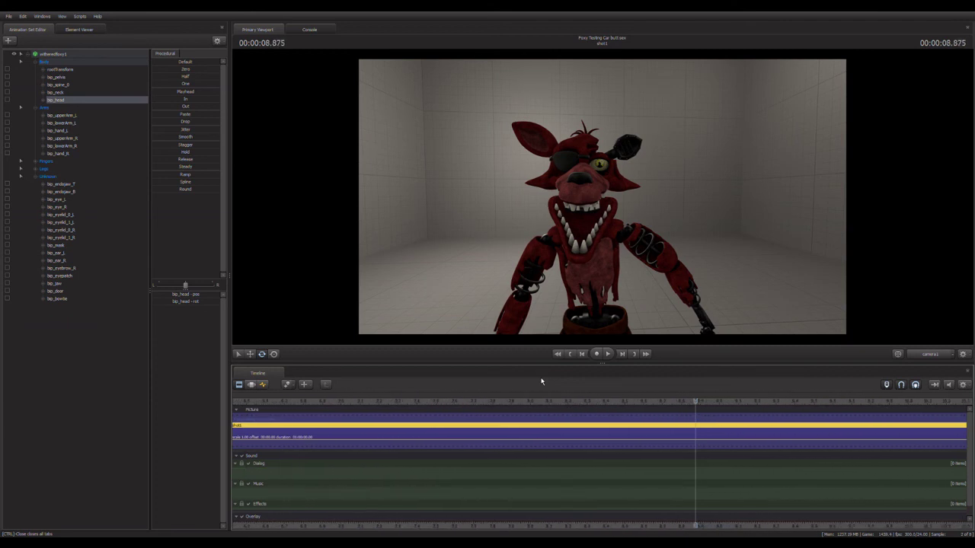
key("Right")
key("Right")
key("Right")
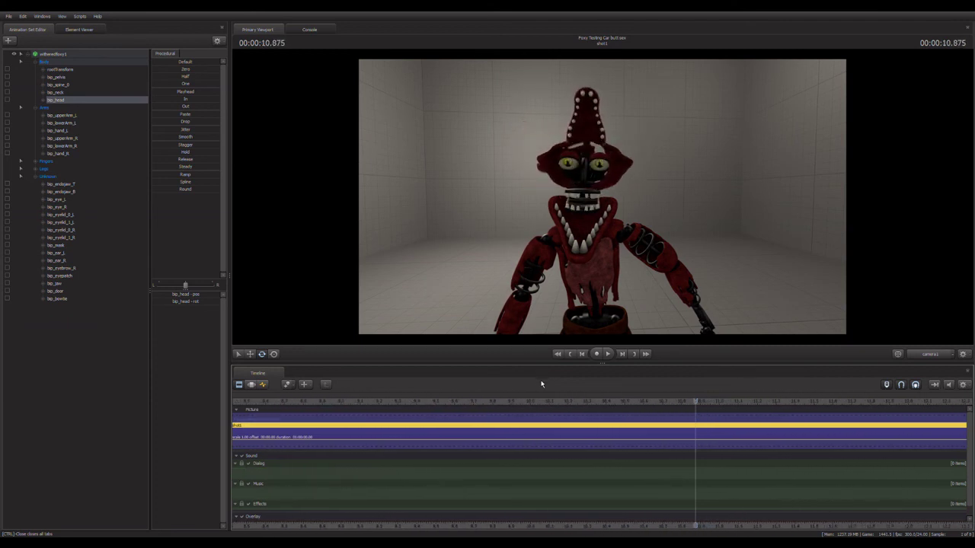
Step: Return to 00:00:10.458, where the head begins to open, and add robot_move_sound_4.wav to the Dialog track there
key("Left")
key("Left")
key("Left")
key("Left")
key("Left")
key("Left")
key("Left")
key("Left")
key("Left")
key("Left")
key("Left")
key("Left")
key("Left")
key("Left")
key("Left")
key("Left")
key("Left")
key("Right")
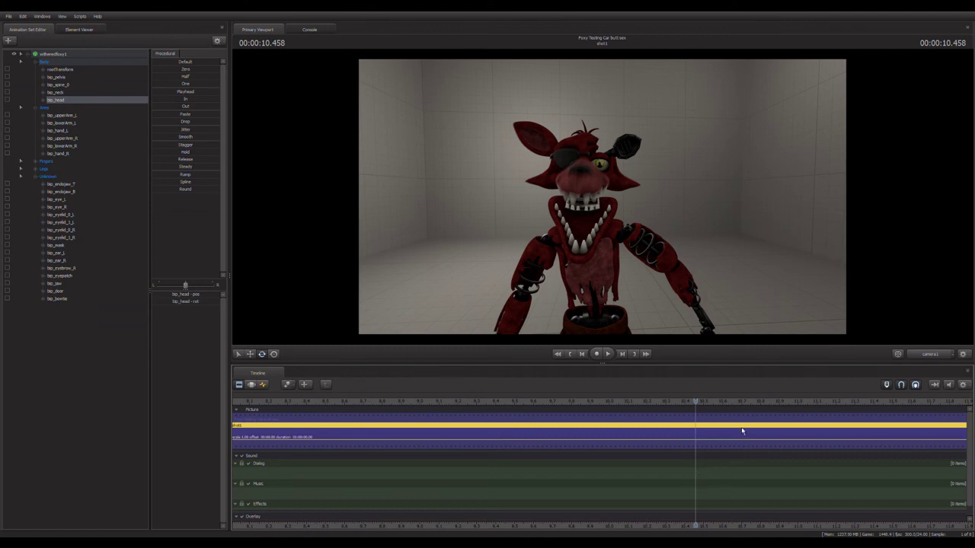
key("space")
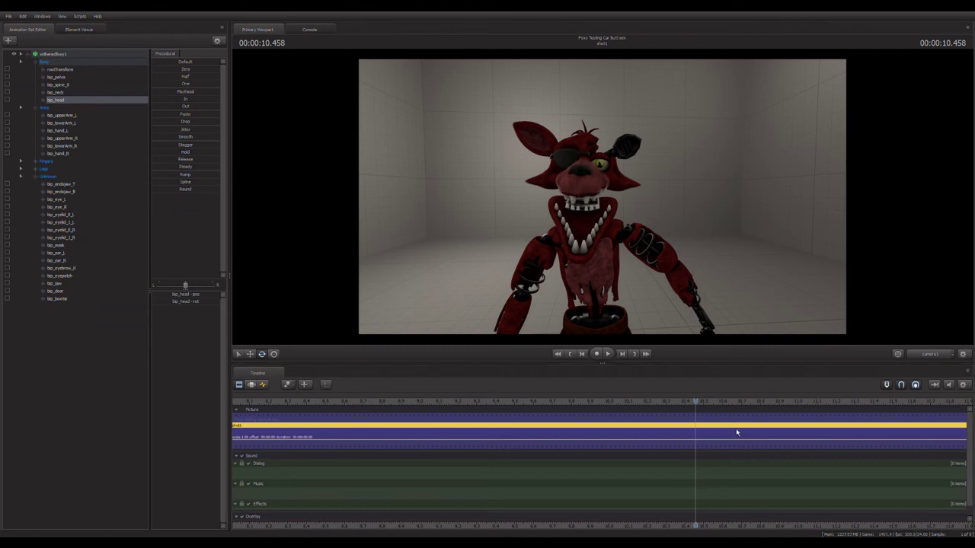
key("space")
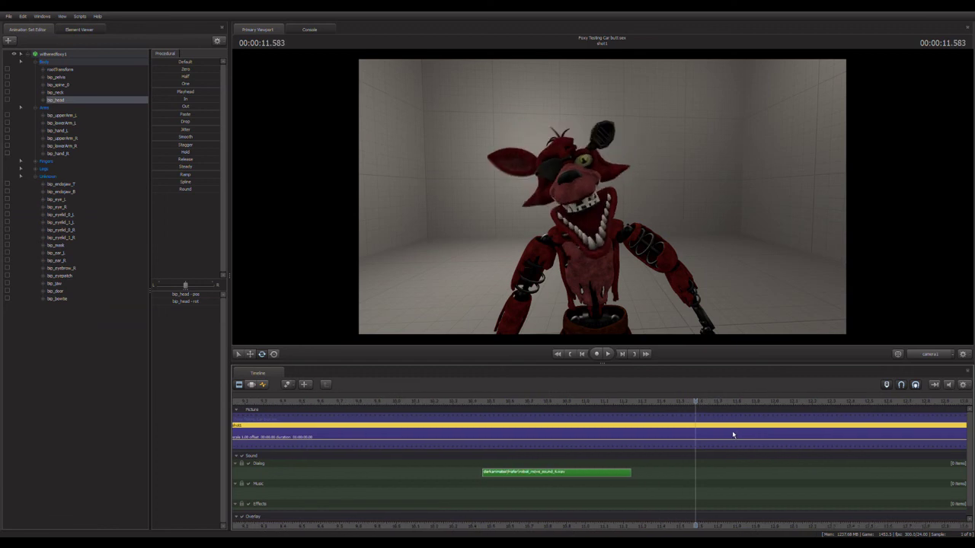
Step: Go back to 00:00:11.000, where the head begins closing, and place another robot_move_sound_4.wav clip on the Music track
key("Left")
key("Left")
key("Left")
key("Left")
key("Left")
key("Left")
key("Left")
key("Left")
key("Left")
key("Left")
key("Left")
key("Left")
key("Left")
key("Left")
key("Left")
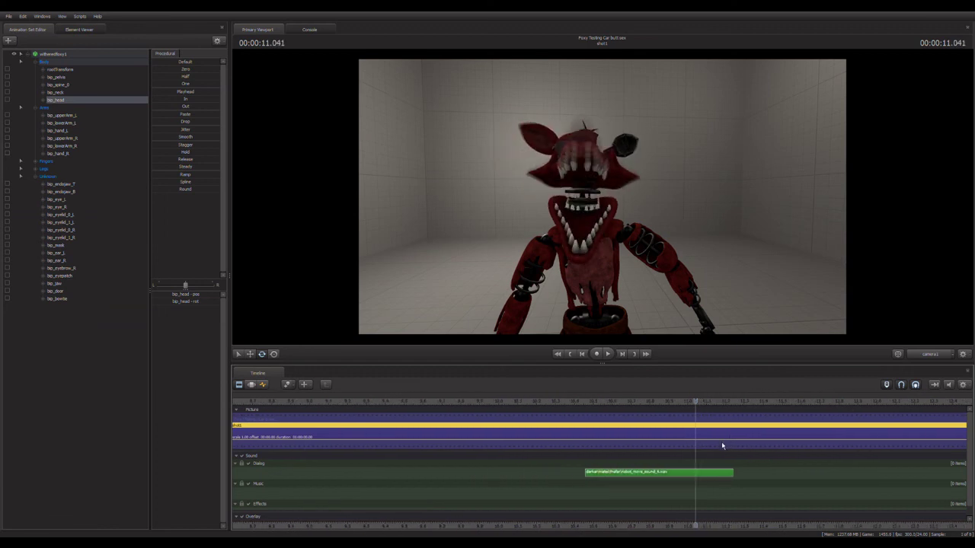
key("Right")
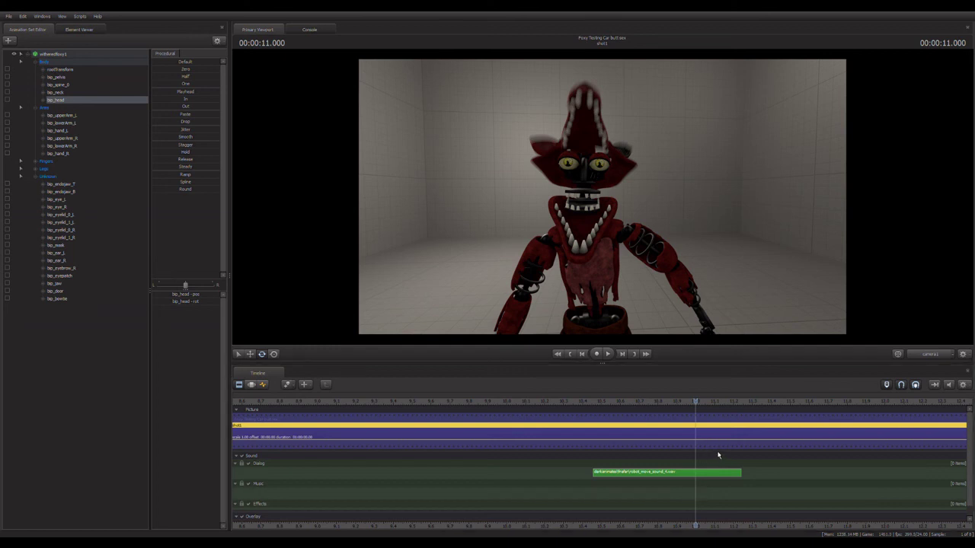
key("ctrl+v")
Step: Advance to 00:00:11.583 to check the newly placed Music clip against the head closing and tilting
key("Right")
key("Right")
key("Right")
key("Right")
key("Right")
key("Right")
key("Right")
key("Right")
key("Right")
key("Right")
key("Right")
key("Right")
key("Right")
key("Right")
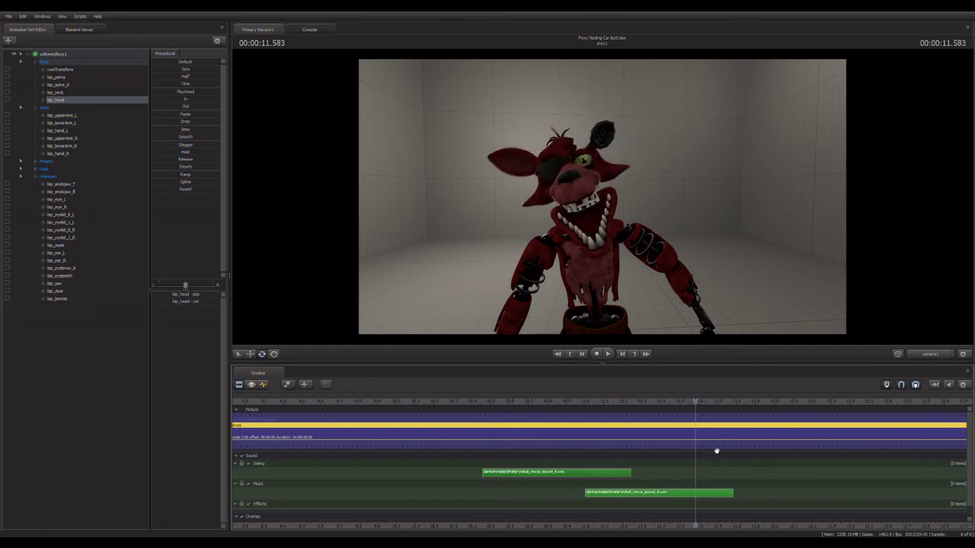
Step: Step through the head tilt in both directions and set the playhead to its start at 00:00:11.458
key("Right")
key("Right")
key("Right")
key("Right")
key("Right")
key("Right")
key("Right")
key("Right")
key("Right")
key("Right")
key("Right")
key("Left")
key("Left")
key("Left")
key("Left")
key("Left")
key("Left")
key("Left")
key("Left")
key("Left")
key("Left")
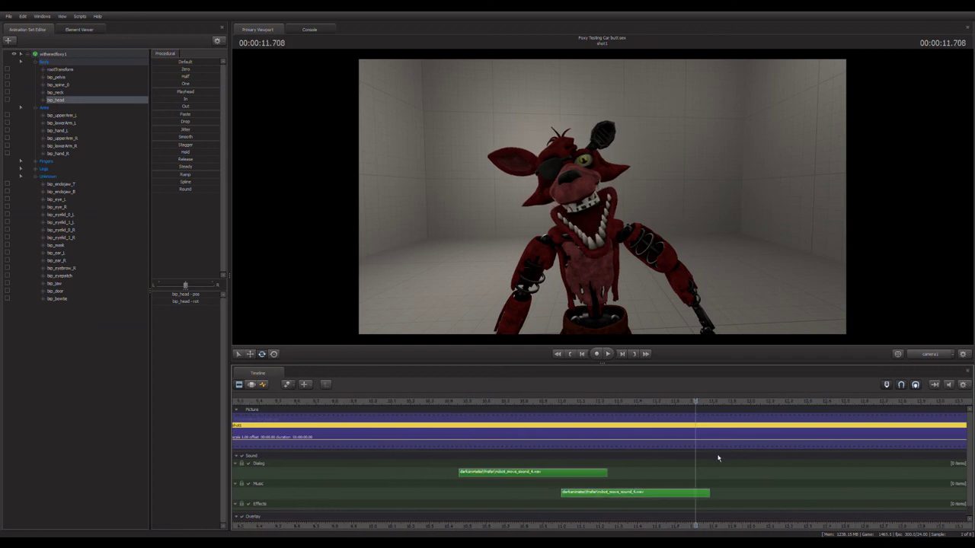
key("Left")
key("Left")
key("Left")
key("Left")
key("Left")
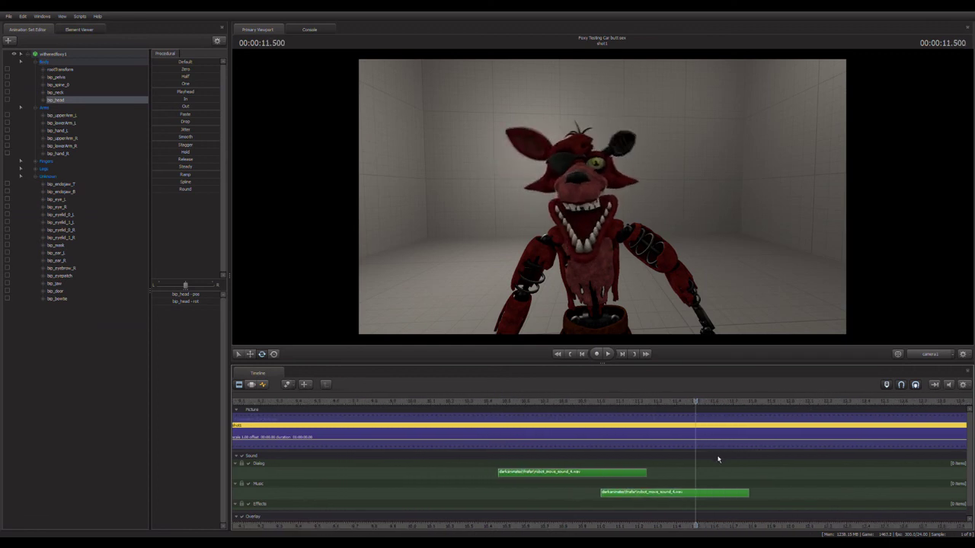
key("Right")
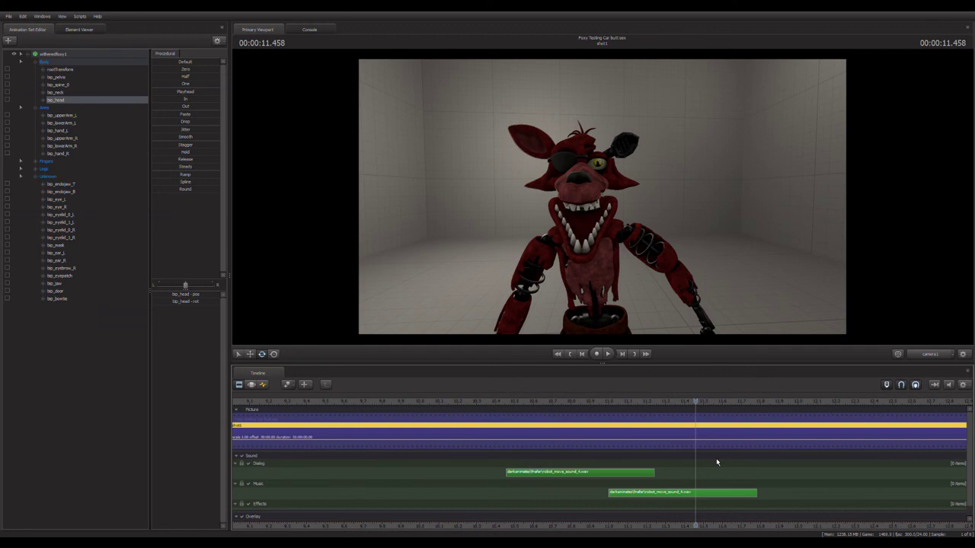